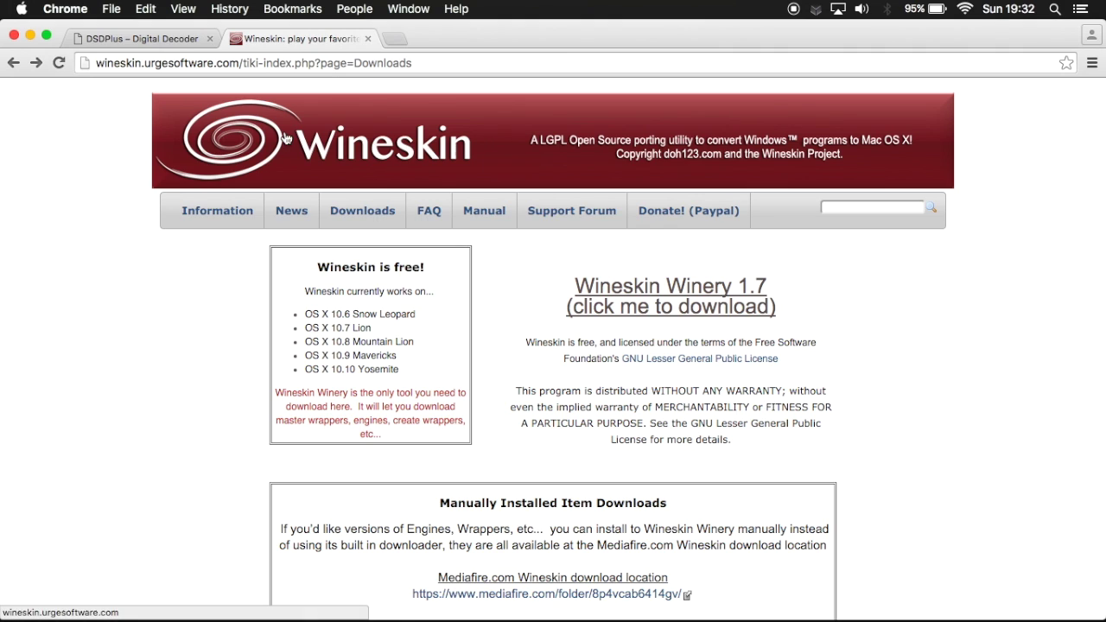
Switch Chrome to the DSDPlus – Digital Decoder home page at dsdplus.com
{"action": "left_click", "coordinate": [145, 43]}
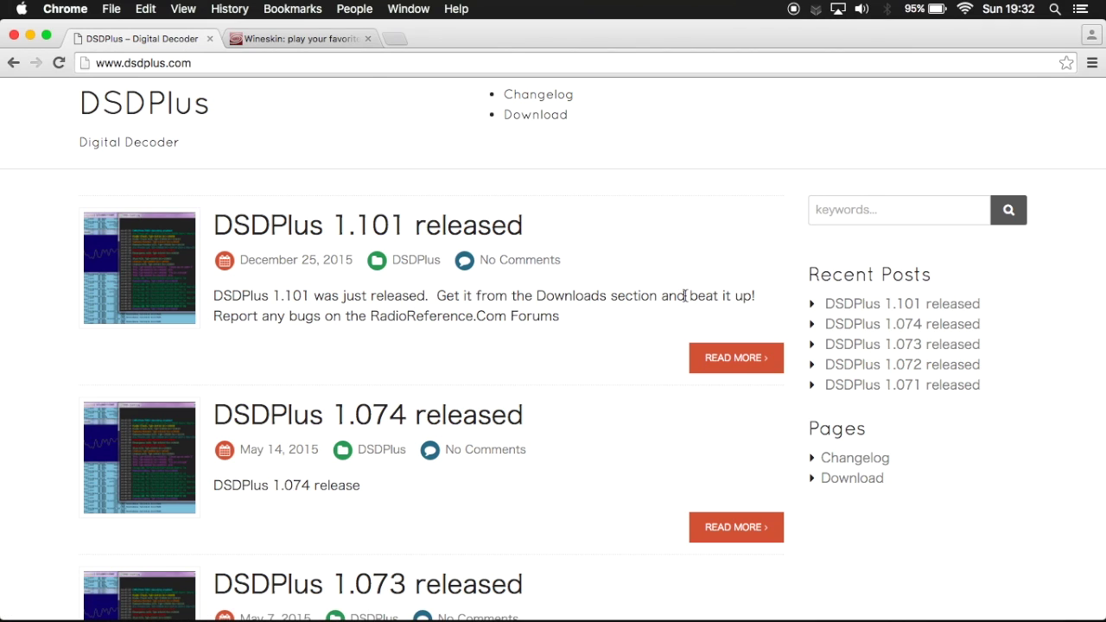
Download DSDPlus 1.101, its DLL Package, Changelog 1.101 and Patched FMPA, then return to the Wineskin tab
{"action": "left_click", "coordinate": [847, 481]}
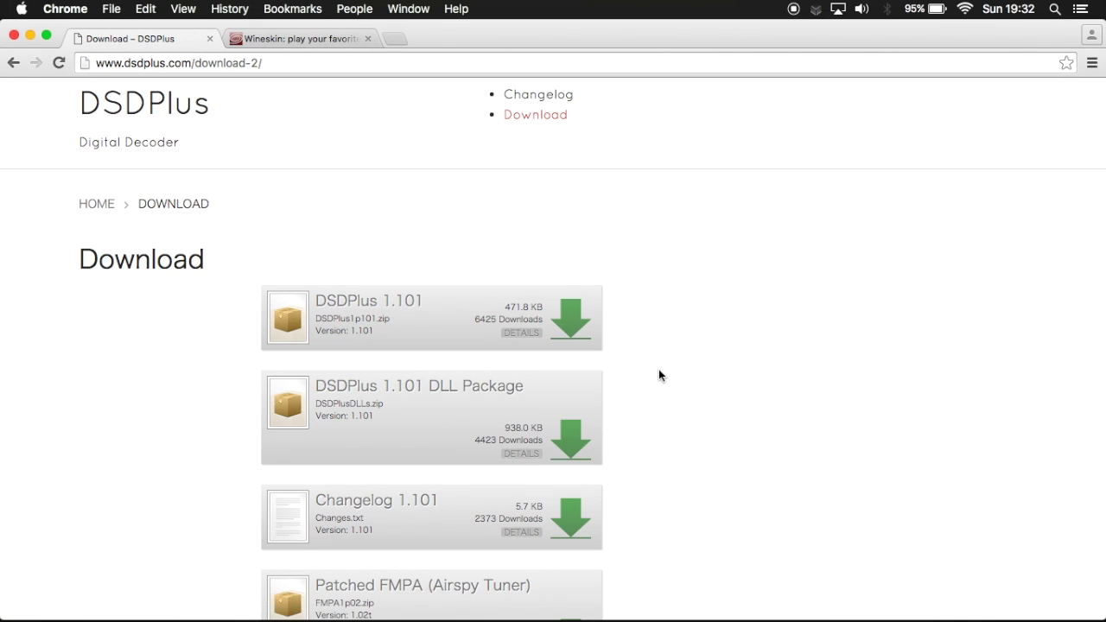
{"action": "left_click", "coordinate": [576, 325]}
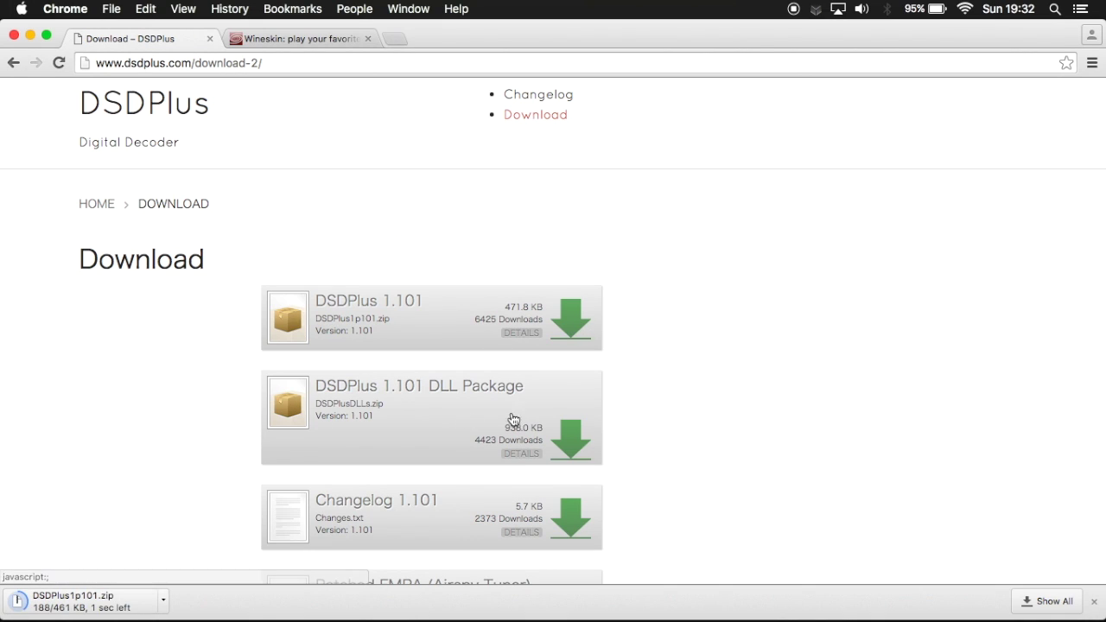
{"action": "left_click", "coordinate": [576, 444]}
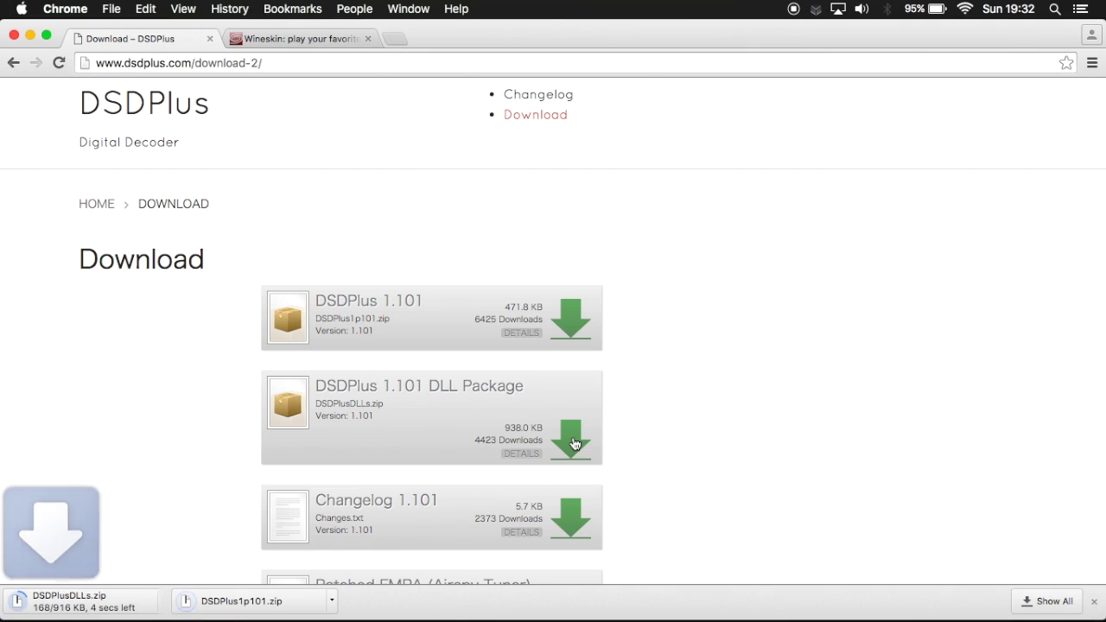
{"action": "left_click", "coordinate": [577, 522]}
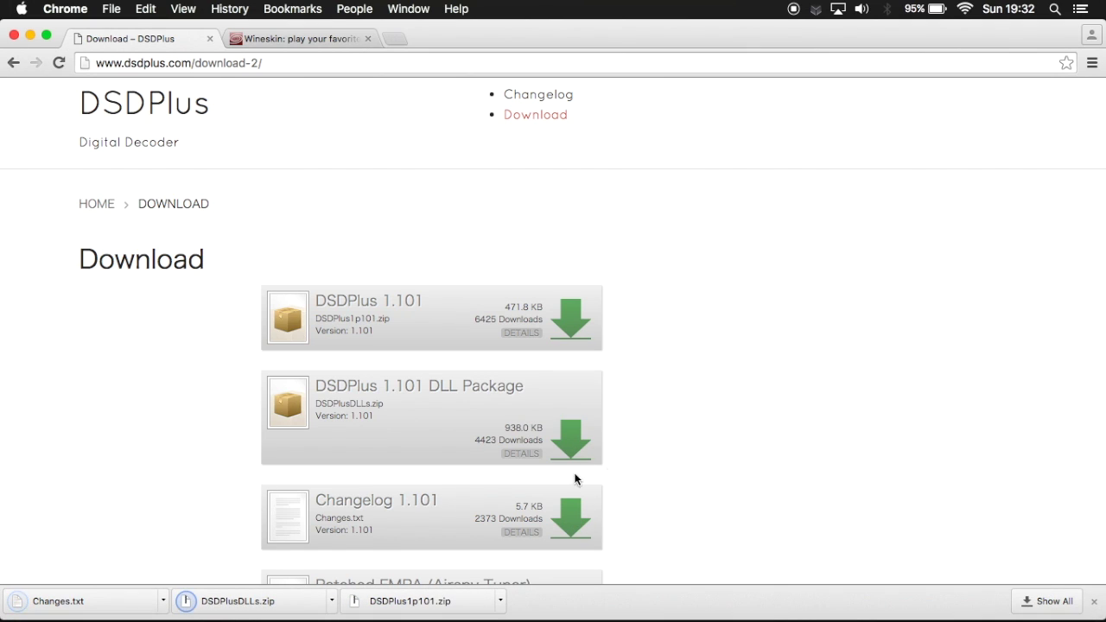
{"action": "scroll", "coordinate": [605, 471], "scroll_direction": "down", "scroll_amount": 4}
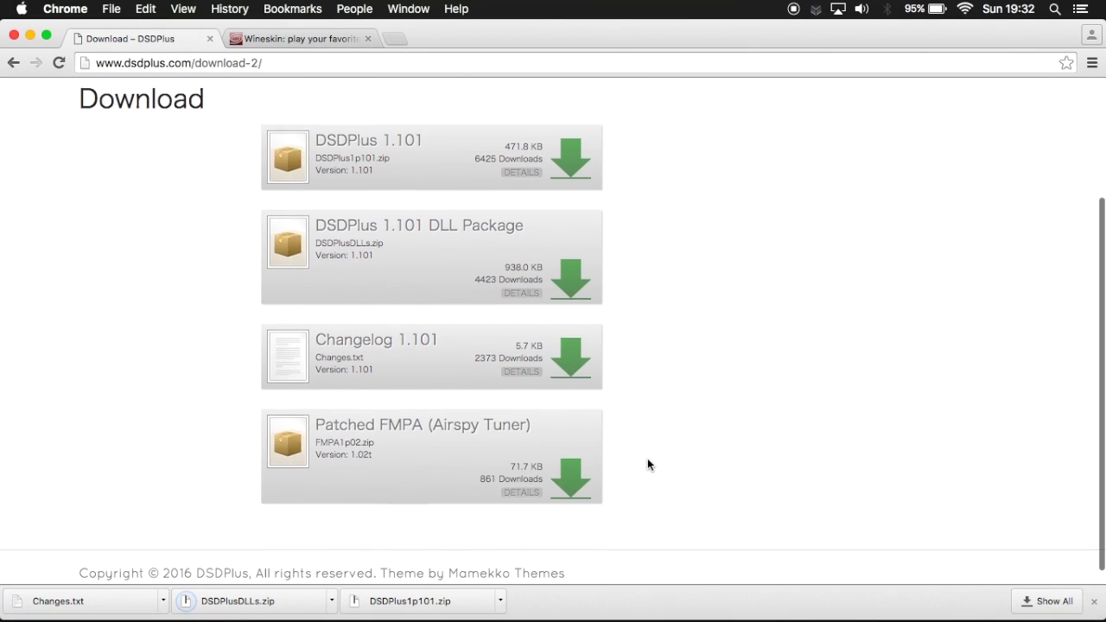
{"action": "left_click", "coordinate": [570, 475]}
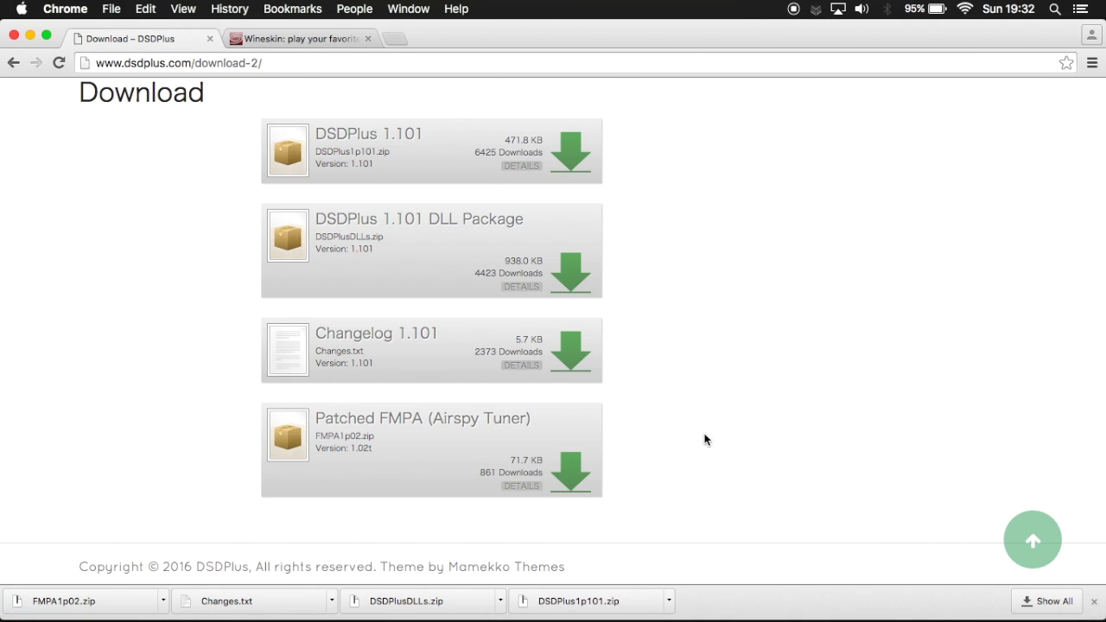
{"action": "left_click", "coordinate": [1094, 600]}
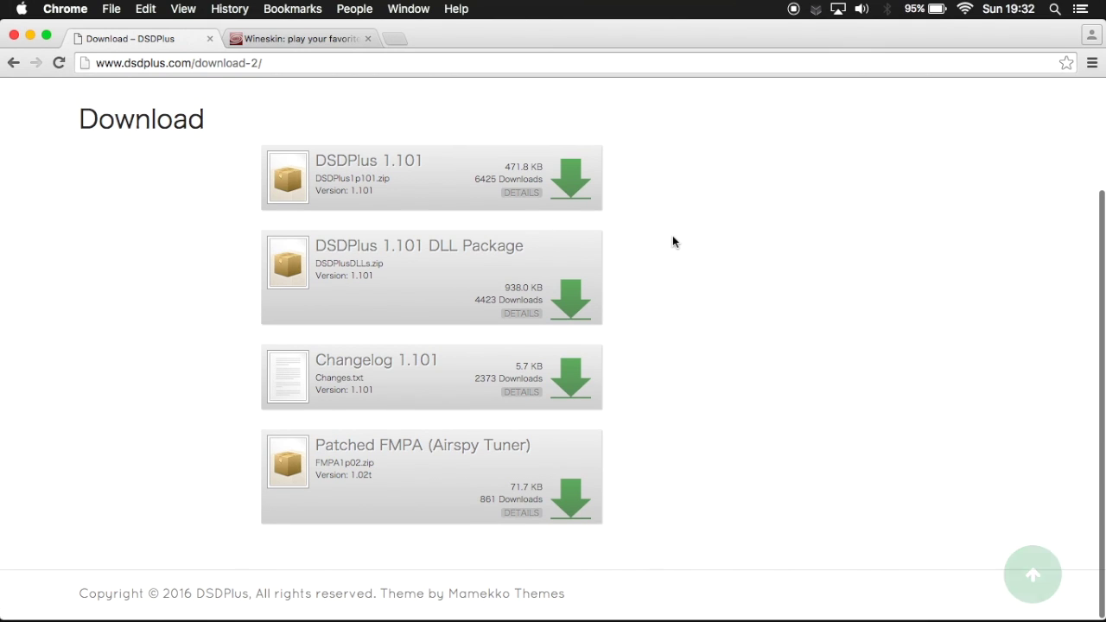
{"action": "left_click", "coordinate": [351, 39]}
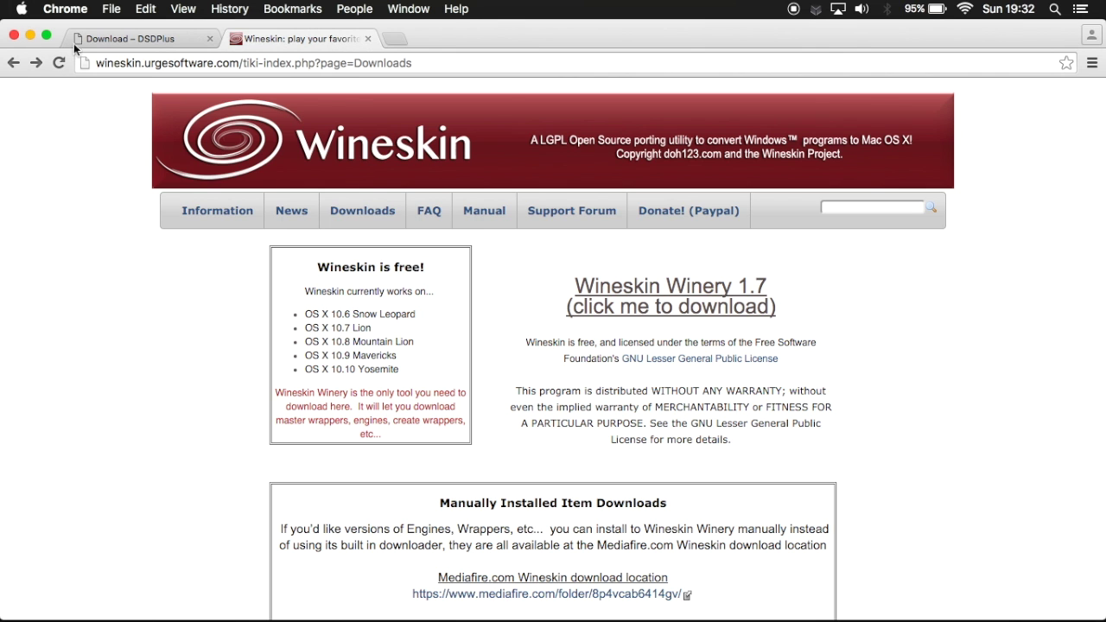
Hide Chrome and launch Wineskin Winery from the desktop
{"action": "left_click", "coordinate": [31, 36]}
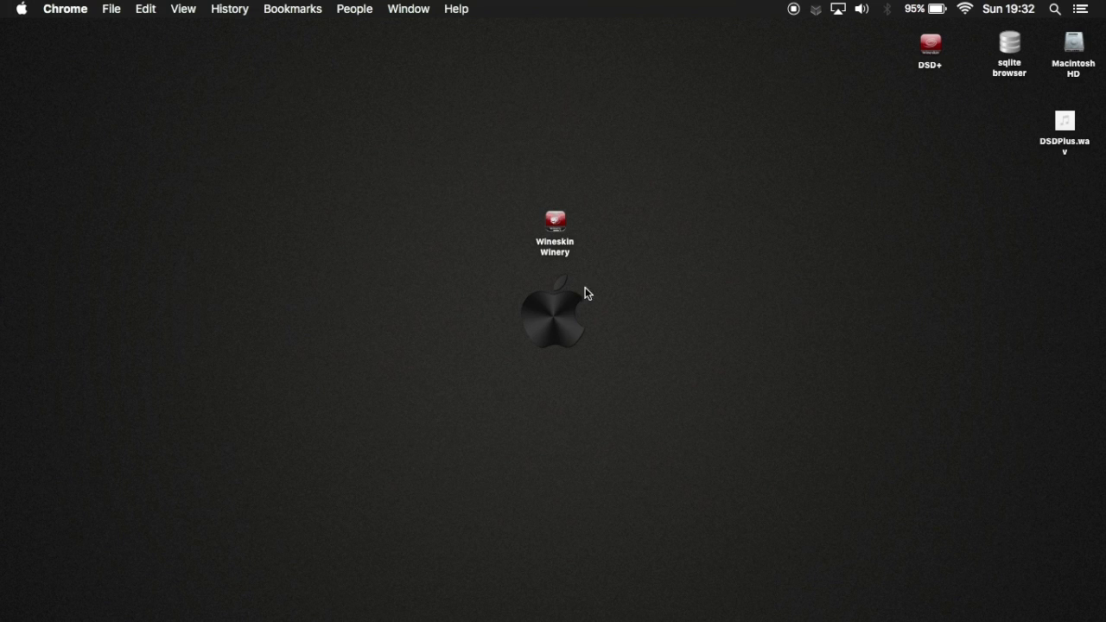
{"action": "left_click", "coordinate": [556, 228]}
{"action": "double_click", "coordinate": [556, 227]}
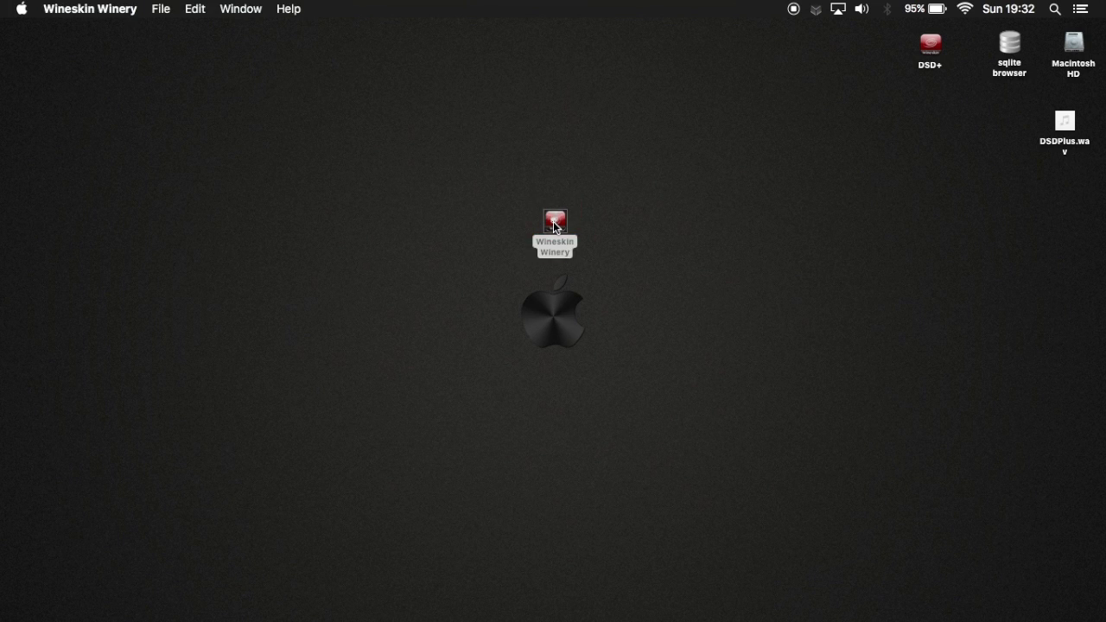
{"action": "left_click_drag", "start_coordinate": [573, 129], "coordinate": [516, 130]}
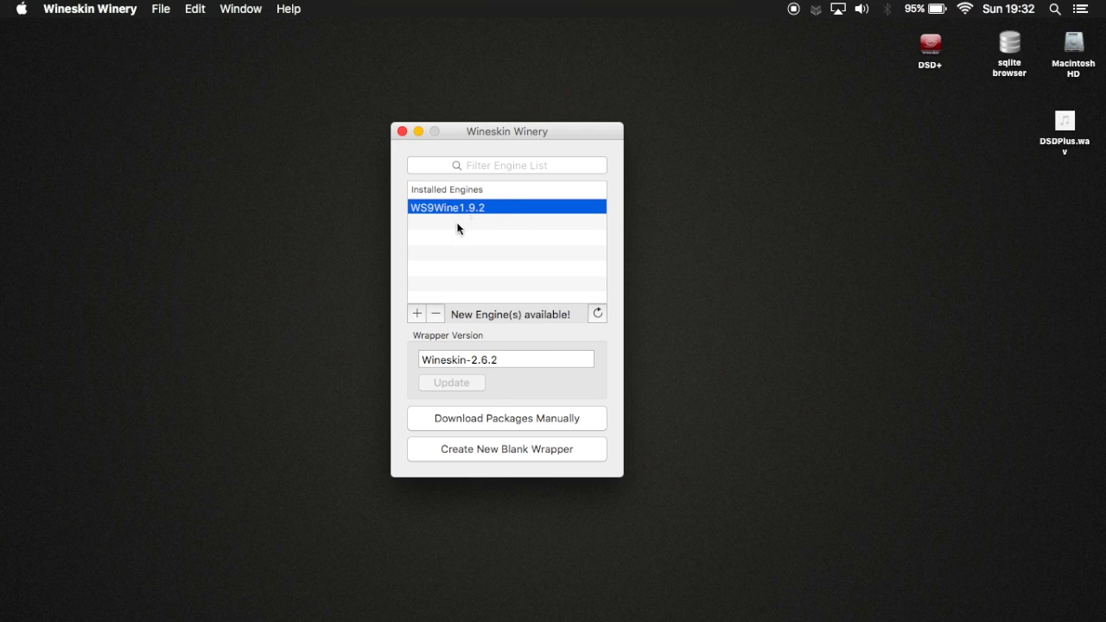
Look at the Add Engine list (WS9Wine1.9.1) and cancel without adding an engine
{"action": "left_click", "coordinate": [419, 316]}
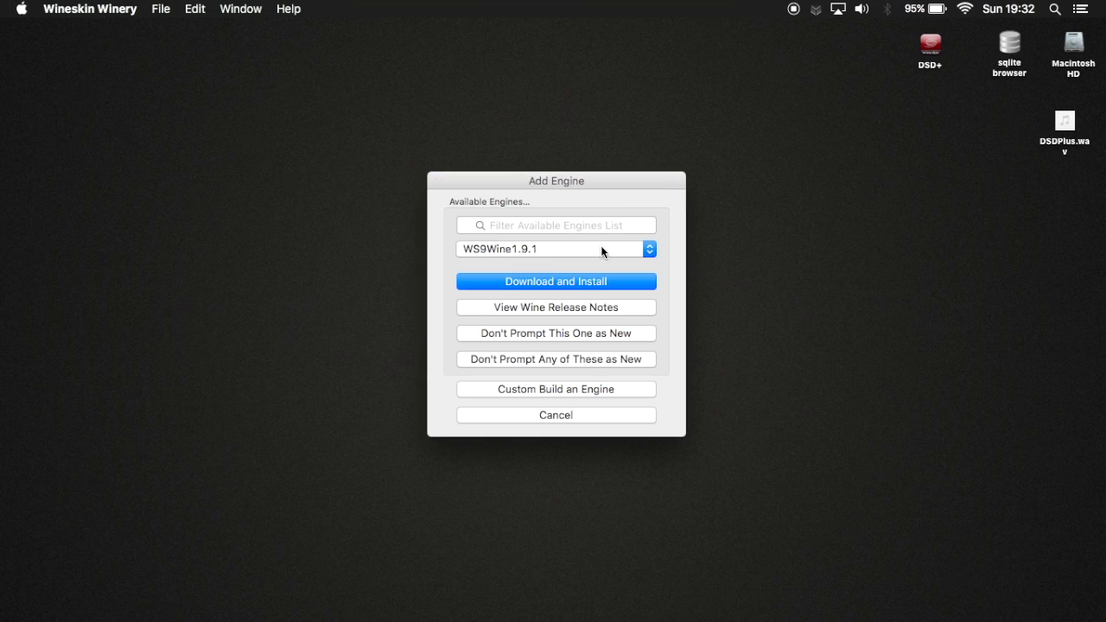
{"action": "left_click", "coordinate": [602, 252]}
{"action": "left_click", "coordinate": [576, 247]}
{"action": "left_click", "coordinate": [557, 416]}
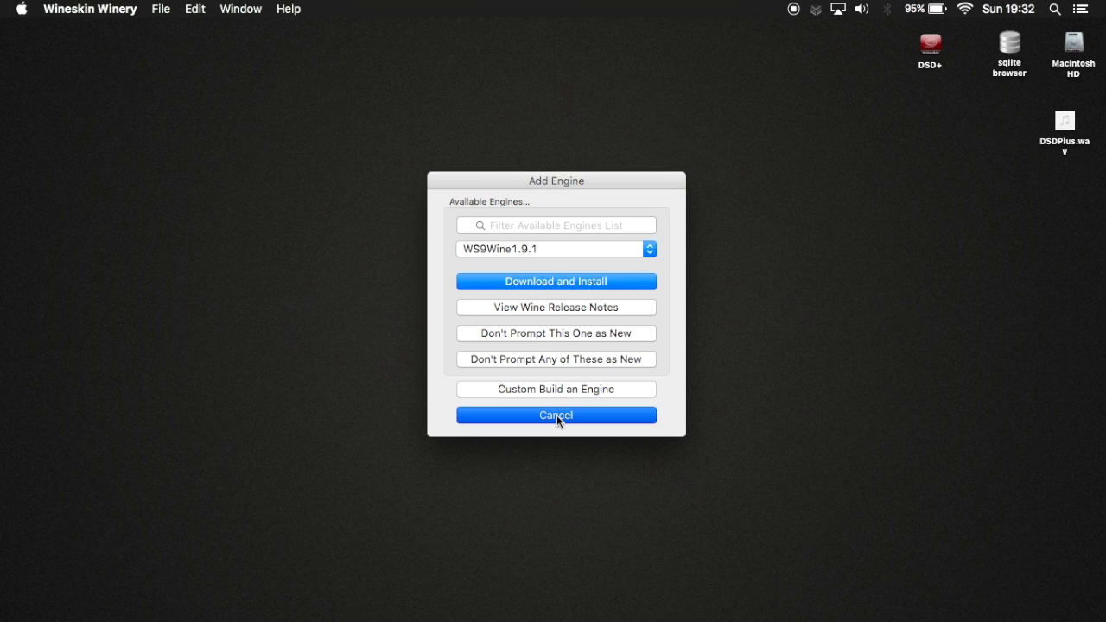
{"action": "left_click_drag", "start_coordinate": [562, 122], "coordinate": [565, 131]}
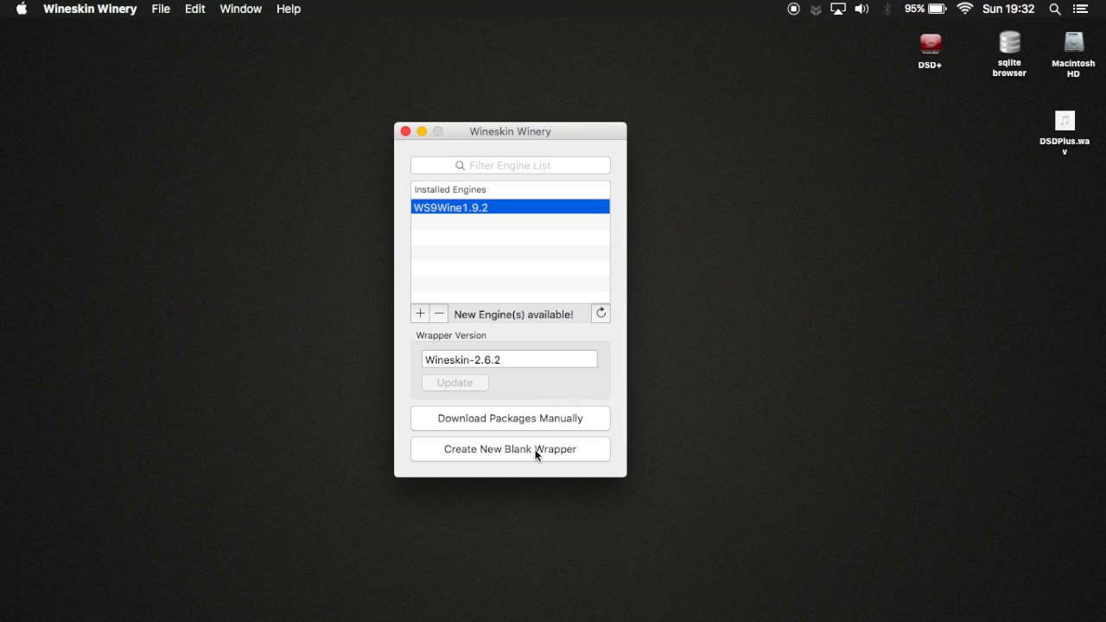
Start a new blank wrapper and name it DSDPlus
{"action": "left_click", "coordinate": [506, 449]}
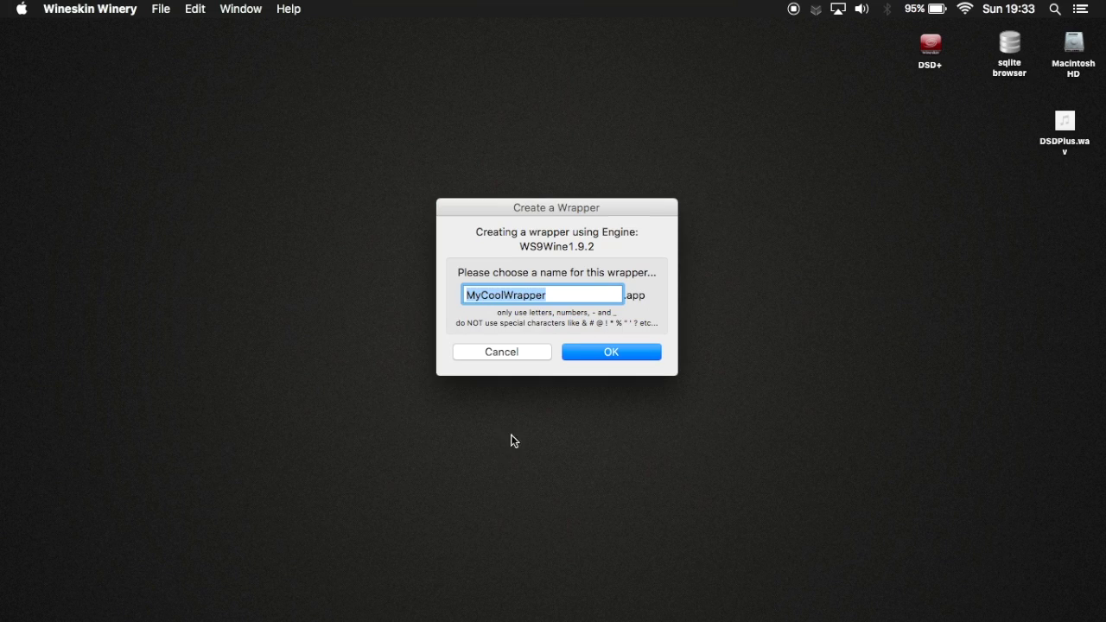
{"action": "type", "text": "DSD"}
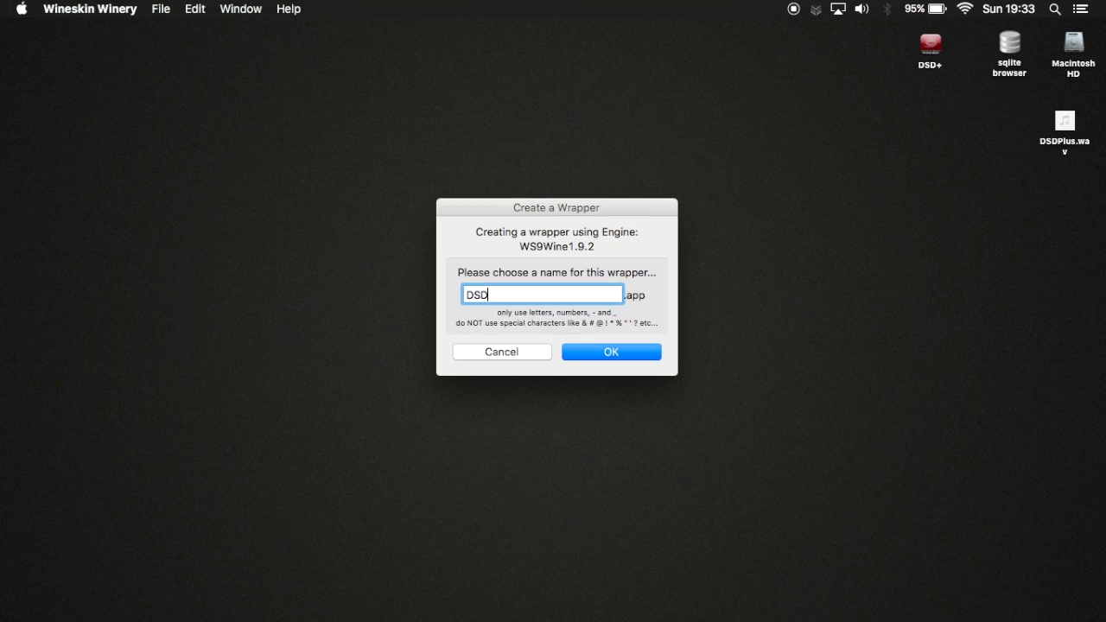
{"action": "type", "text": "PlusT"}
{"action": "key", "text": "BackSpace"}
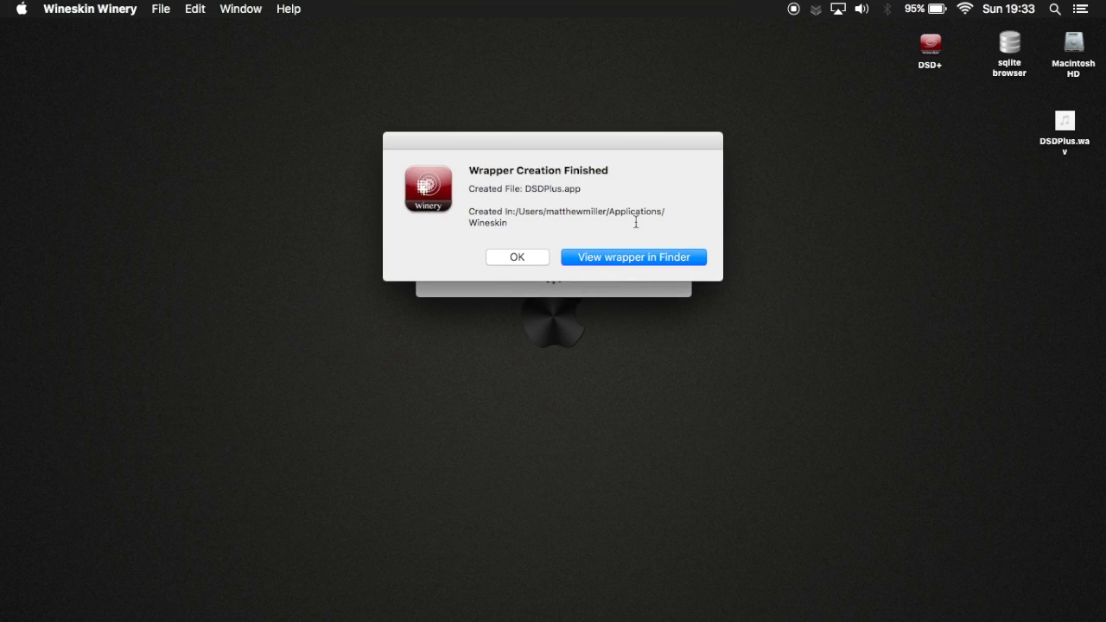
Reveal the new wrapper in Finder and drag DSDPlus.app onto the desktop
{"action": "left_click", "coordinate": [610, 260]}
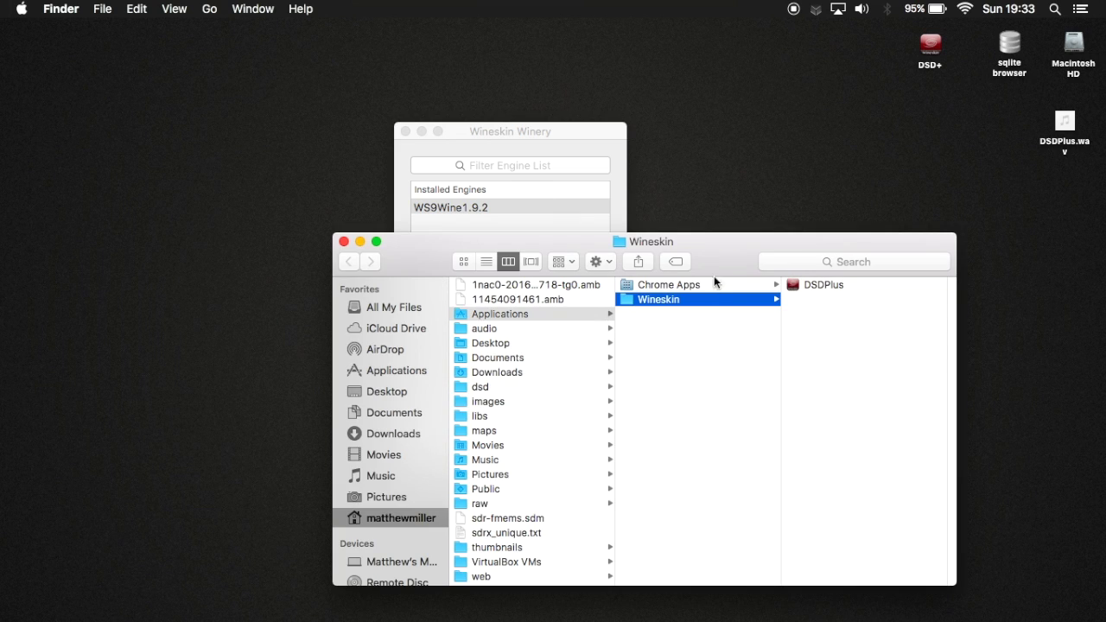
{"action": "left_click_drag", "start_coordinate": [714, 269], "coordinate": [497, 226]}
{"action": "left_click_drag", "start_coordinate": [478, 277], "coordinate": [534, 302]}
{"action": "left_click_drag", "start_coordinate": [589, 256], "coordinate": [691, 146]}
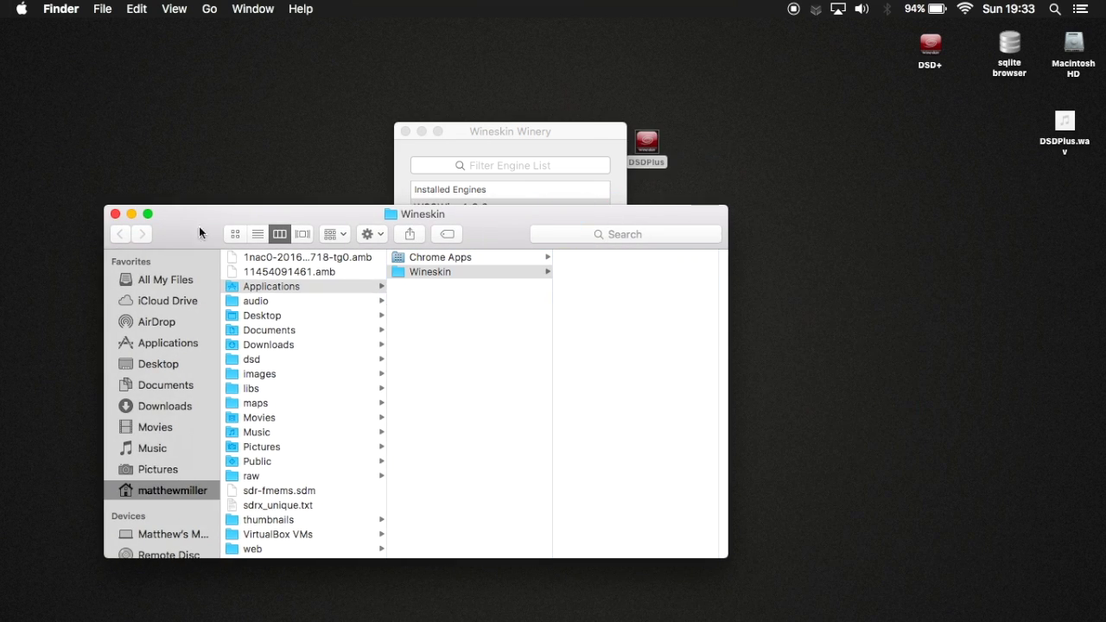
{"action": "left_click", "coordinate": [116, 214]}
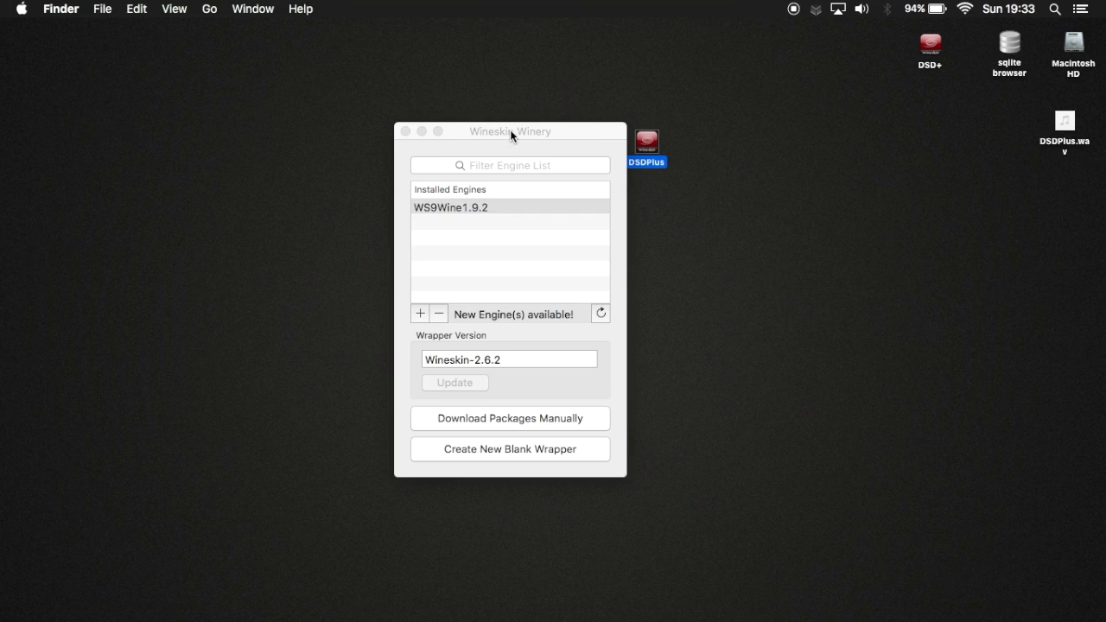
Quit Wineskin Winery
{"action": "left_click_drag", "start_coordinate": [510, 131], "coordinate": [346, 141]}
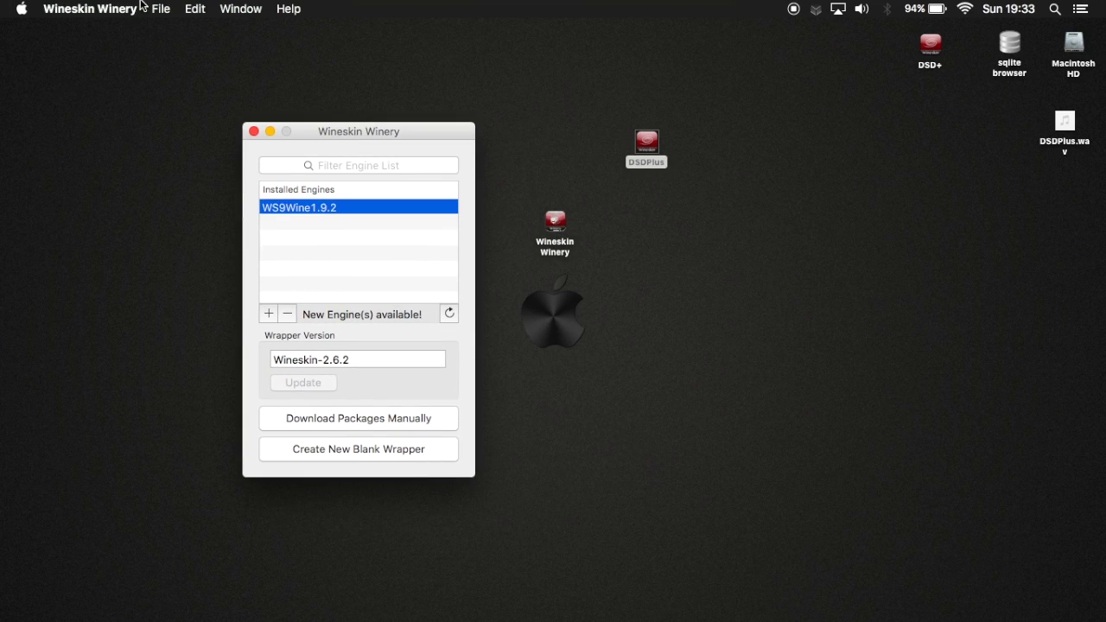
{"action": "left_click", "coordinate": [114, 8]}
{"action": "left_click", "coordinate": [113, 159]}
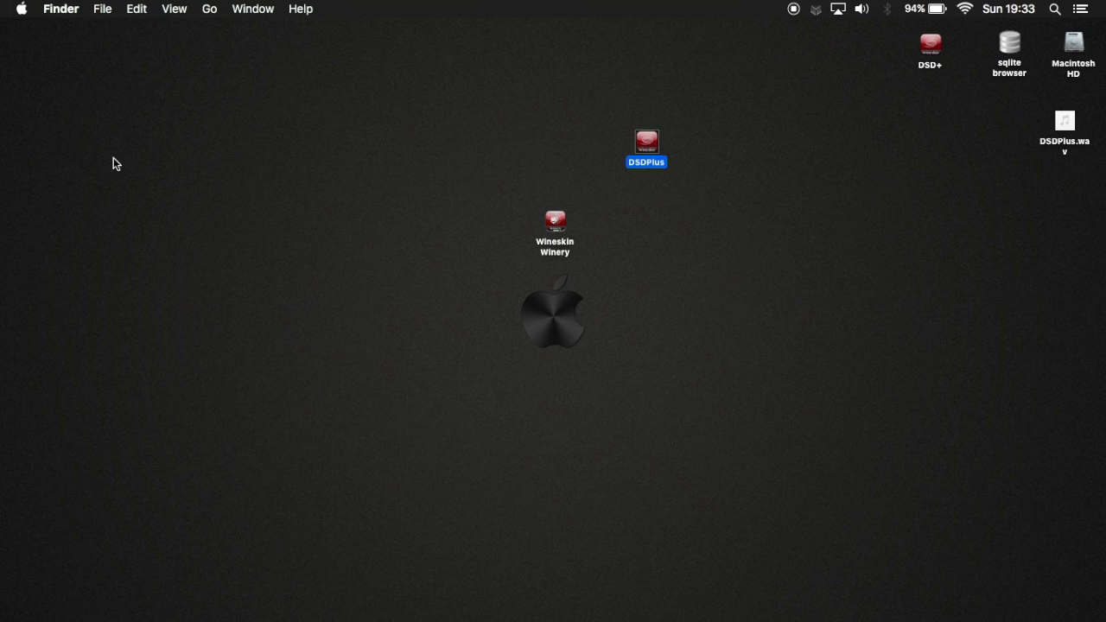
Move the Wineskin Winery icon to the right edge and the DSDPlus icon further left
{"action": "left_click_drag", "start_coordinate": [556, 225], "coordinate": [1068, 198]}
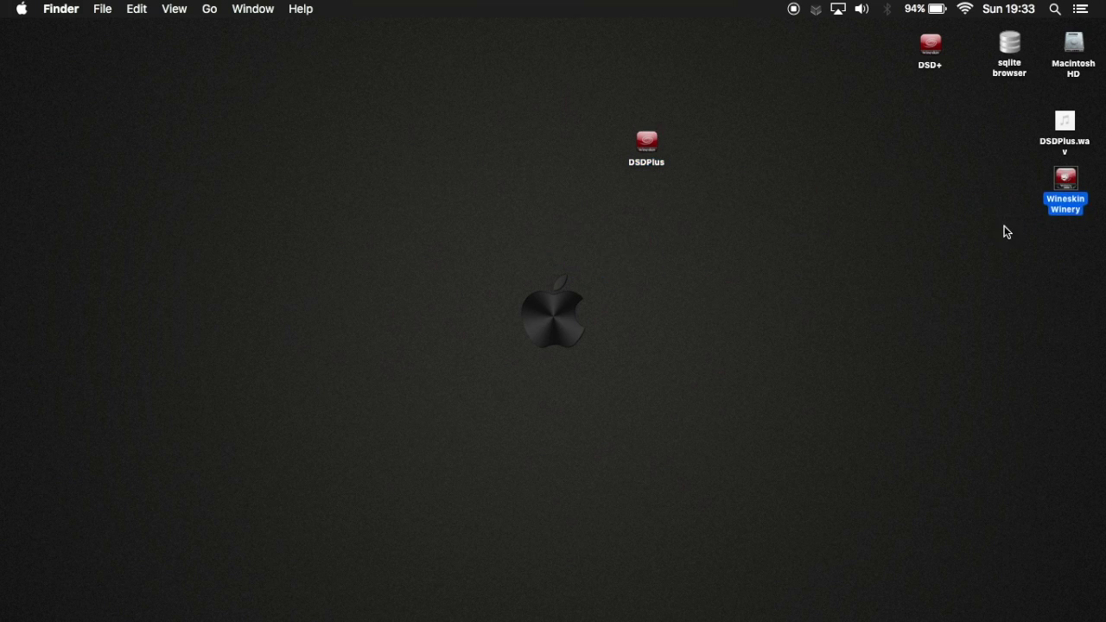
{"action": "left_click_drag", "start_coordinate": [649, 146], "coordinate": [471, 164]}
{"action": "left_click", "coordinate": [491, 205]}
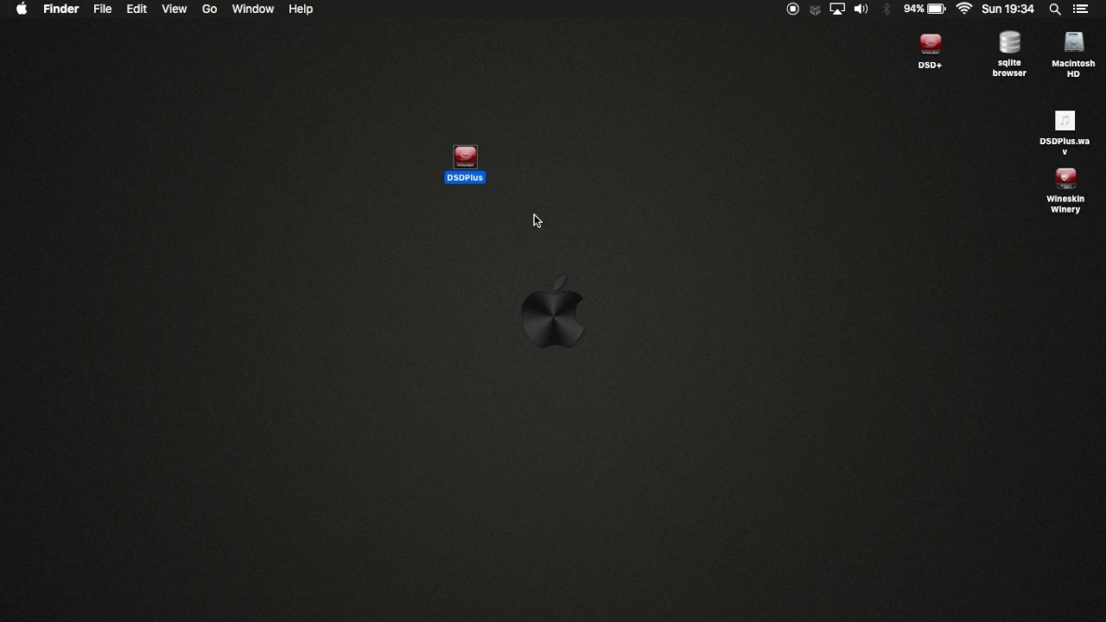
Extract DSDPlus1p101.zip, DSDPlusDLLs.zip and FMPA1p02.zip in the Downloads folder
{"action": "double_click", "coordinate": [1073, 47]}
{"action": "left_click", "coordinate": [219, 311]}
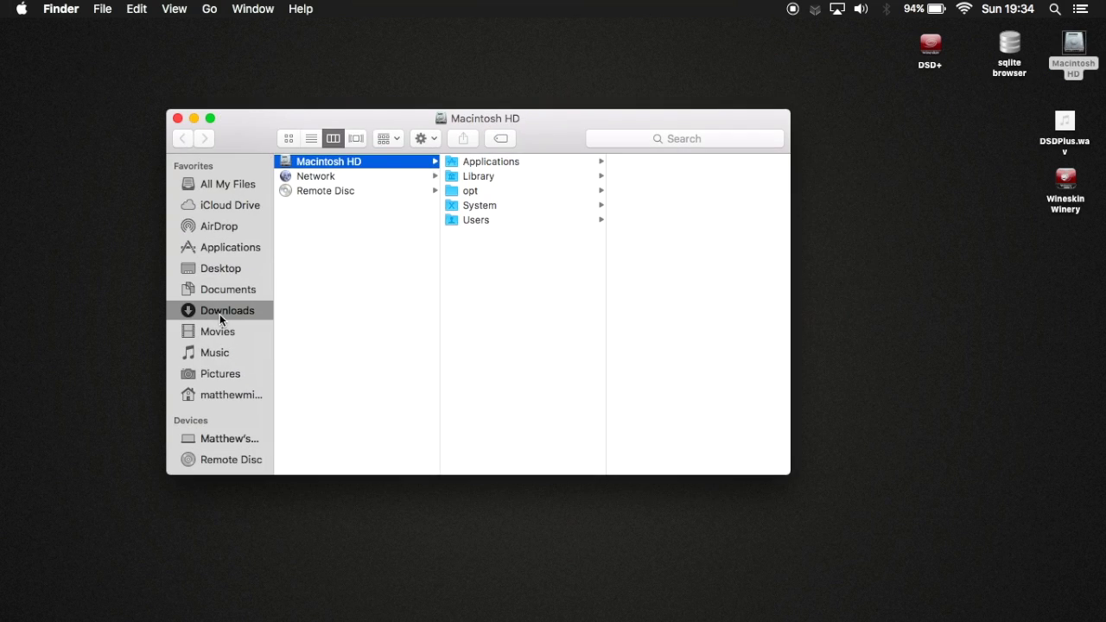
{"action": "double_click", "coordinate": [344, 175]}
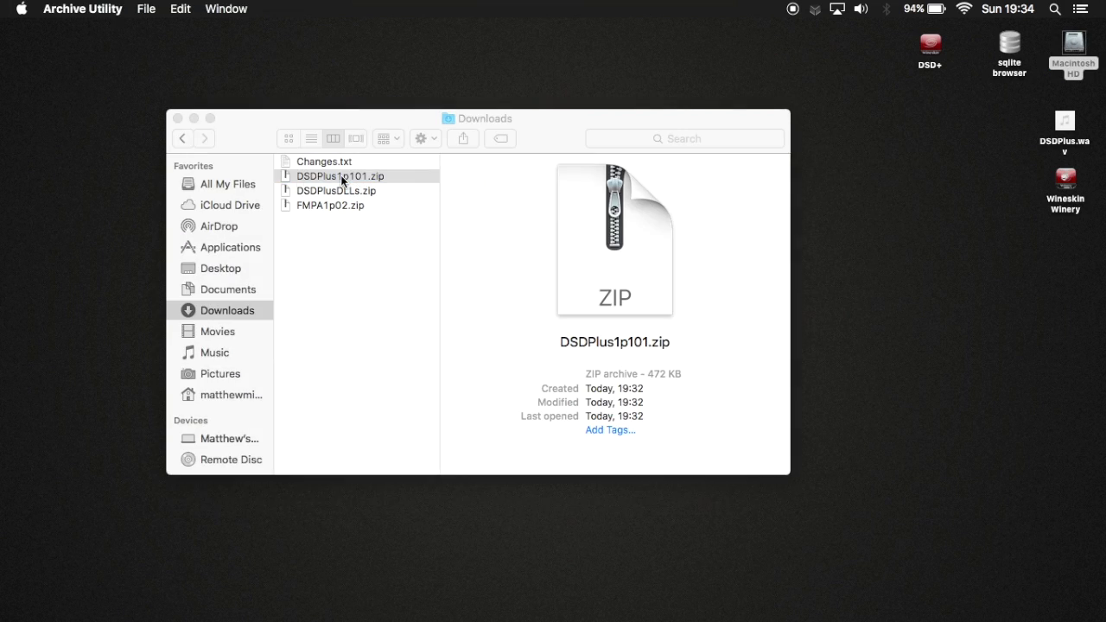
{"action": "double_click", "coordinate": [334, 205]}
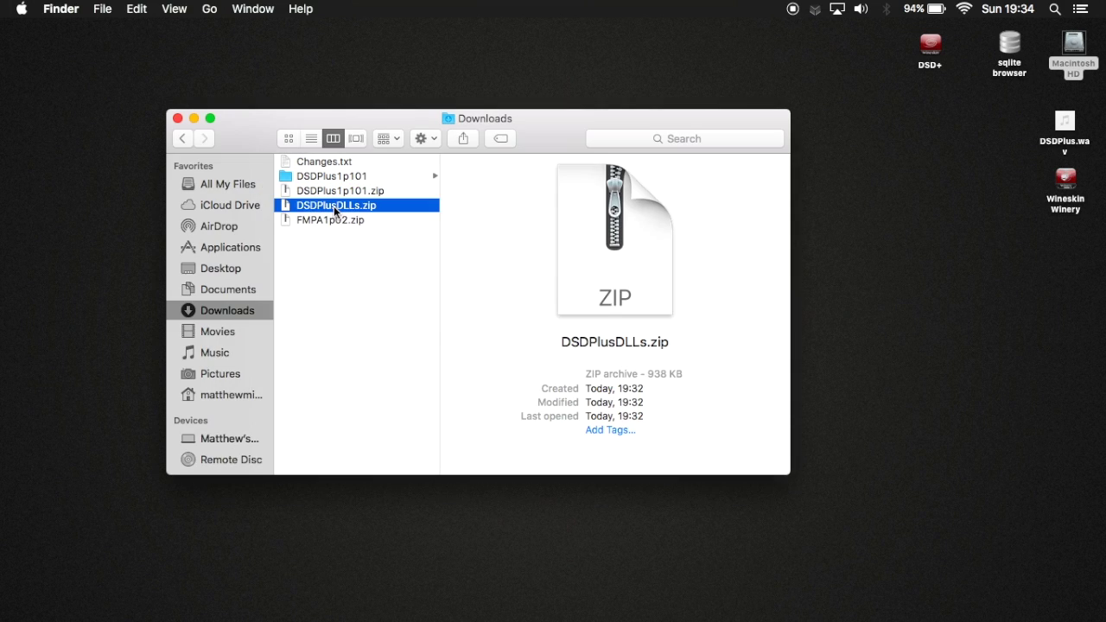
{"action": "double_click", "coordinate": [328, 233]}
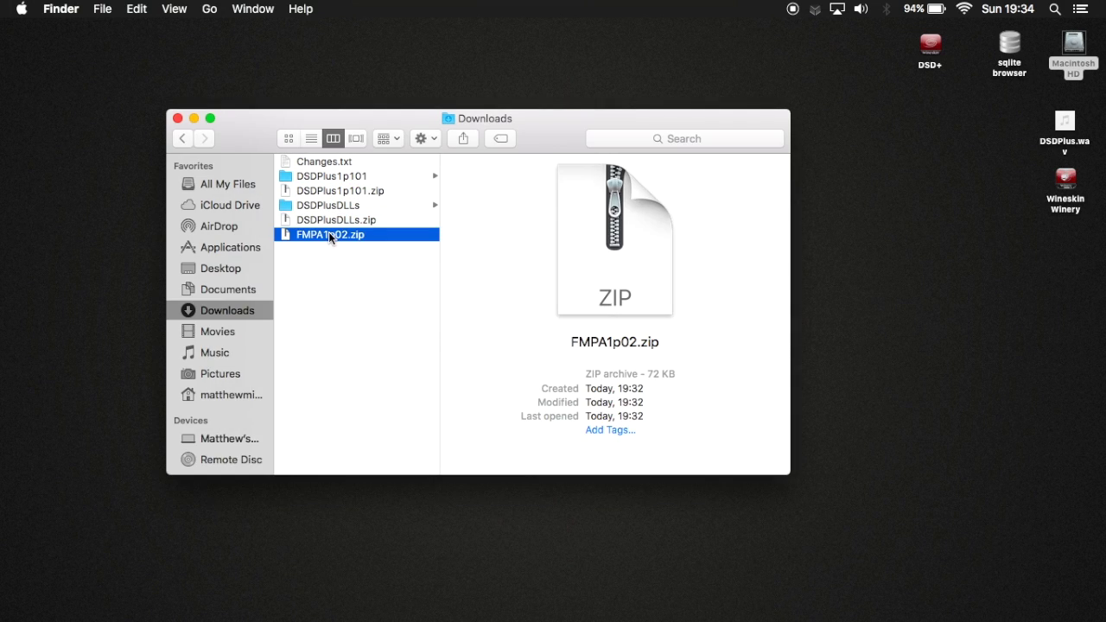
Close the Downloads window and select the DSDPlus wrapper on the desktop
{"action": "left_click_drag", "start_coordinate": [552, 127], "coordinate": [553, 135]}
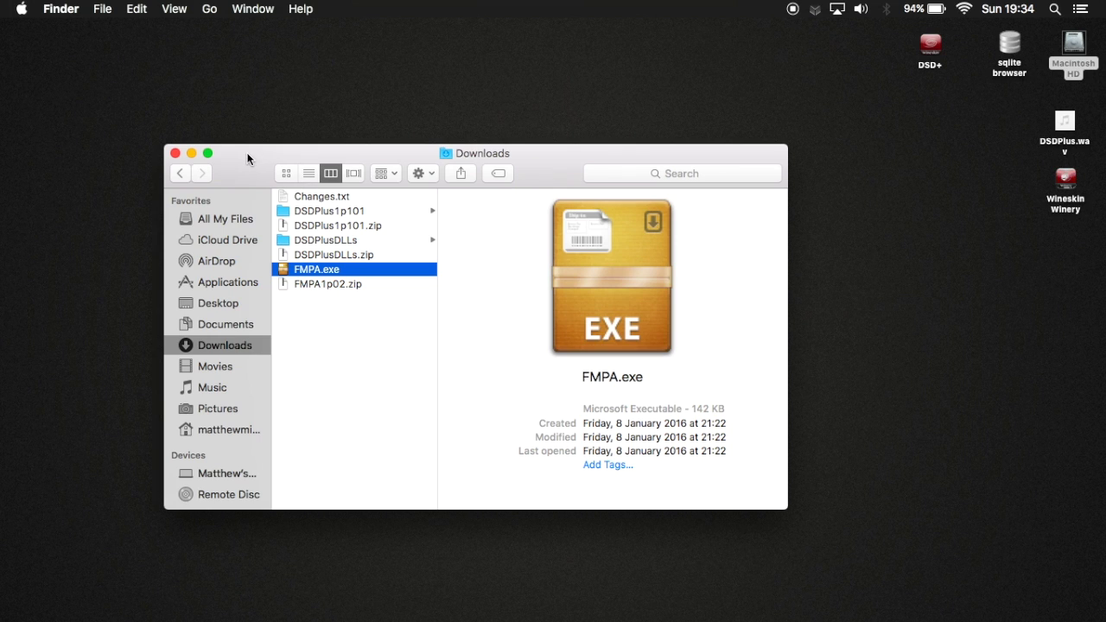
{"action": "left_click_drag", "start_coordinate": [257, 146], "coordinate": [164, 293]}
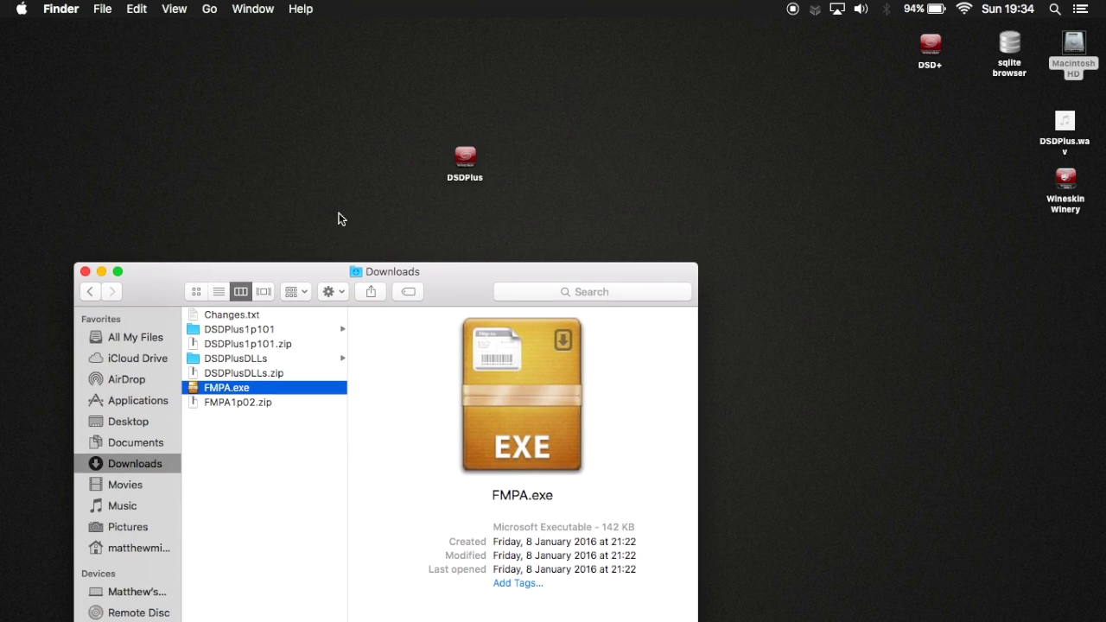
{"action": "left_click", "coordinate": [83, 271]}
{"action": "left_click_drag", "start_coordinate": [466, 164], "coordinate": [482, 166]}
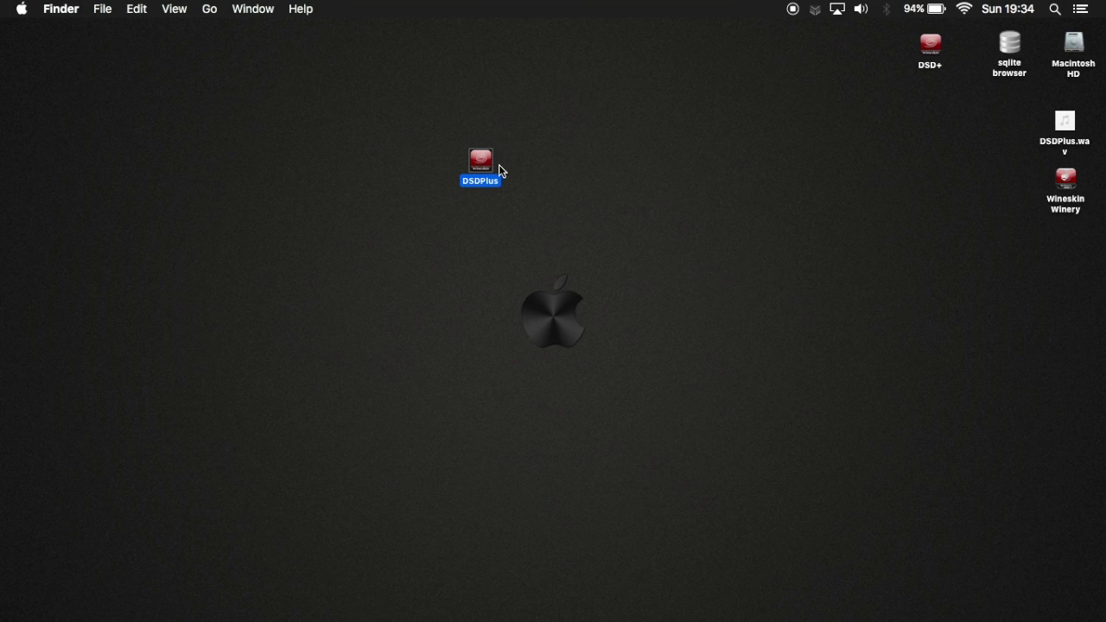
Show the DSDPlus wrapper's package contents and launch its Wineskin app
{"action": "right_click", "coordinate": [487, 166]}
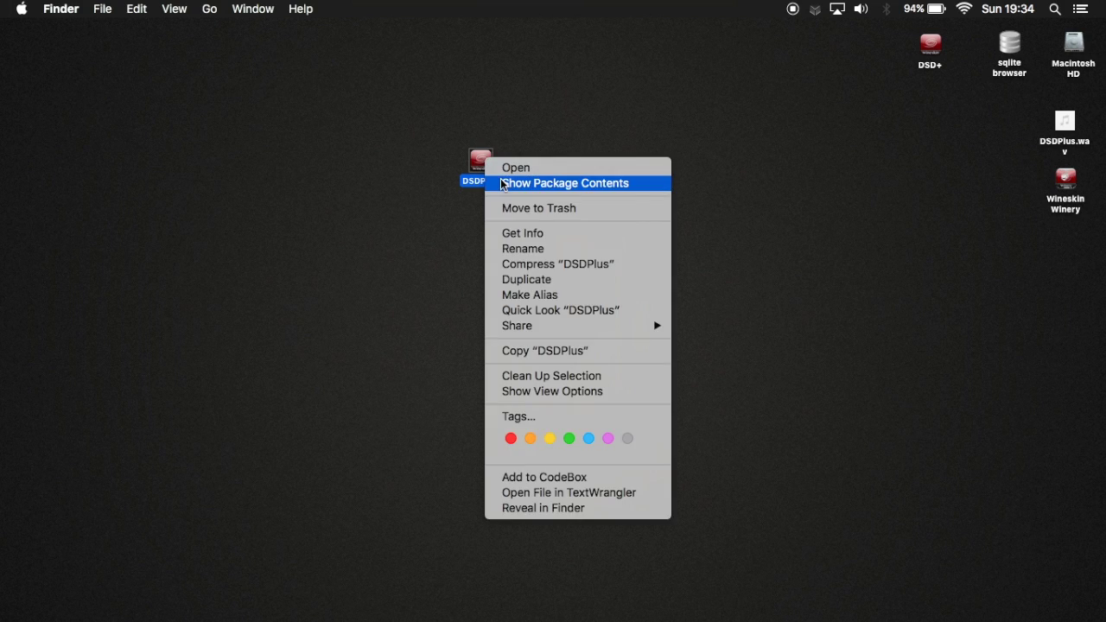
{"action": "left_click", "coordinate": [503, 183]}
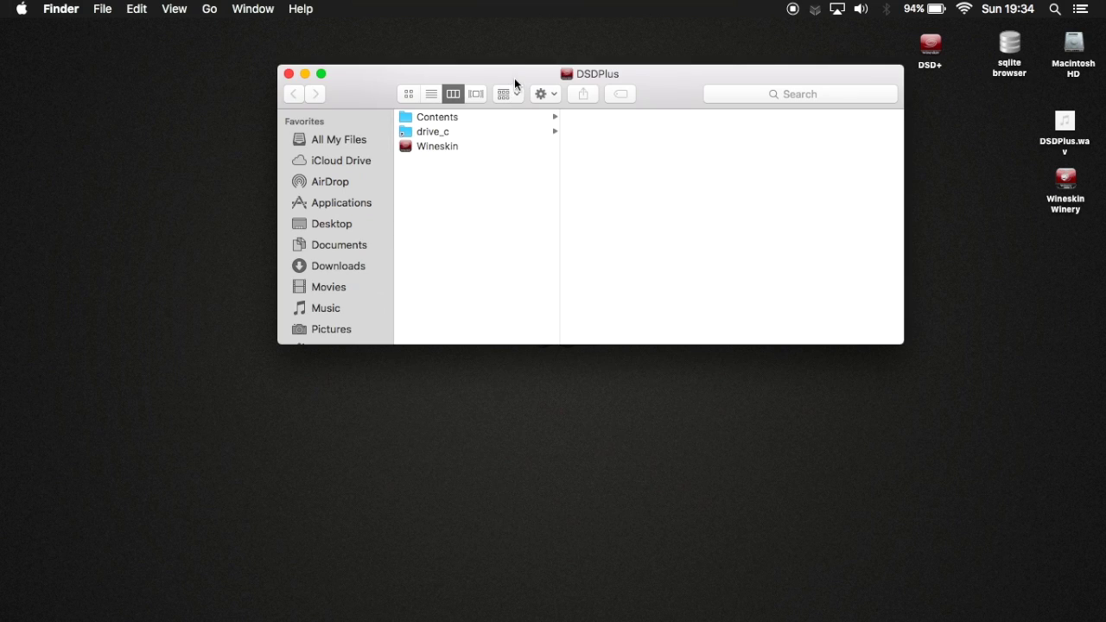
{"action": "left_click_drag", "start_coordinate": [514, 76], "coordinate": [457, 224]}
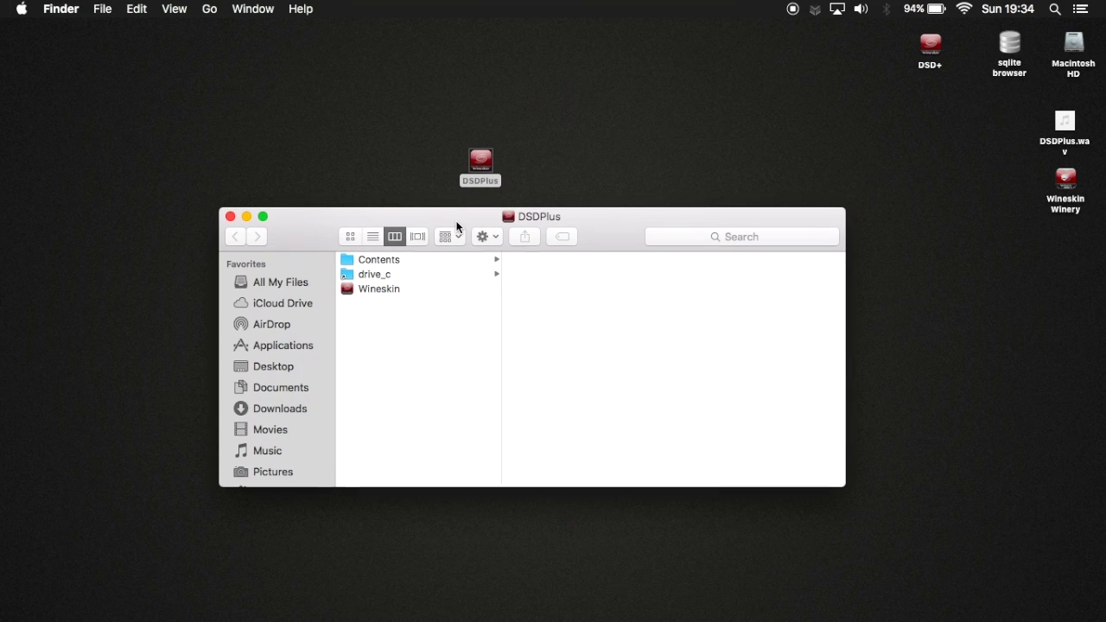
{"action": "double_click", "coordinate": [374, 290]}
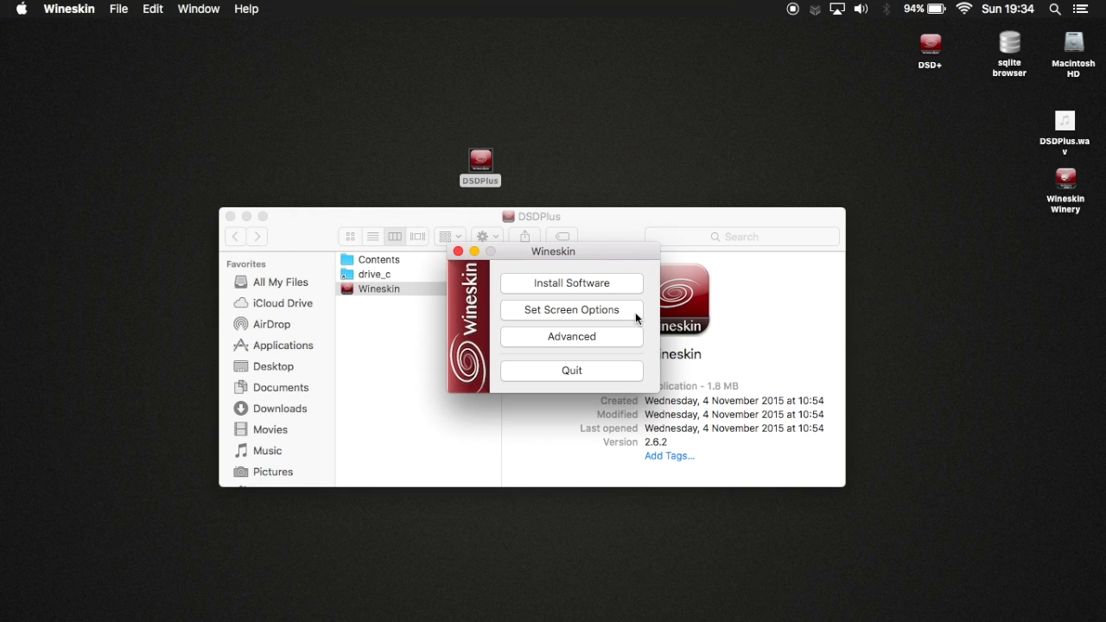
Copy the Downloads/DSDPlus1p101 folder into the wrapper via Install Software
{"action": "left_click", "coordinate": [600, 284]}
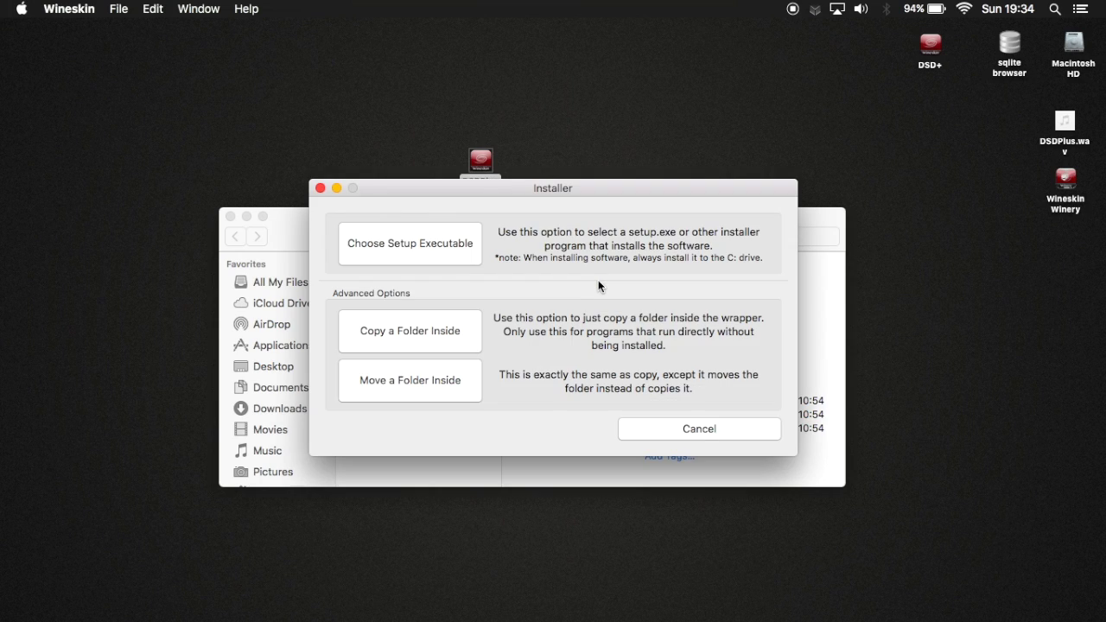
{"action": "left_click", "coordinate": [407, 332]}
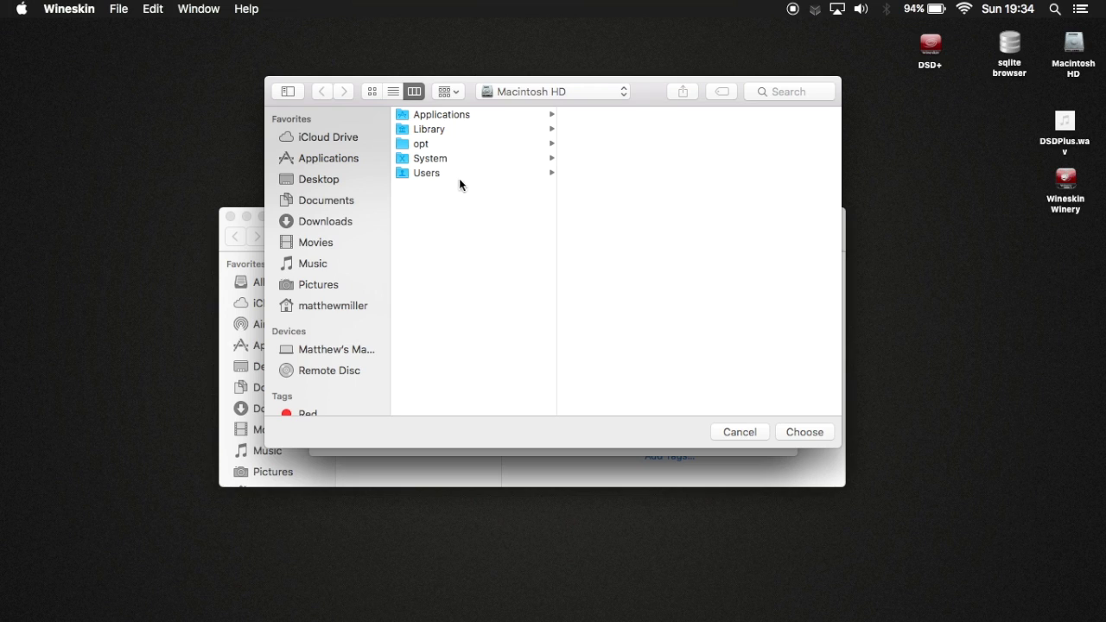
{"action": "left_click", "coordinate": [334, 225]}
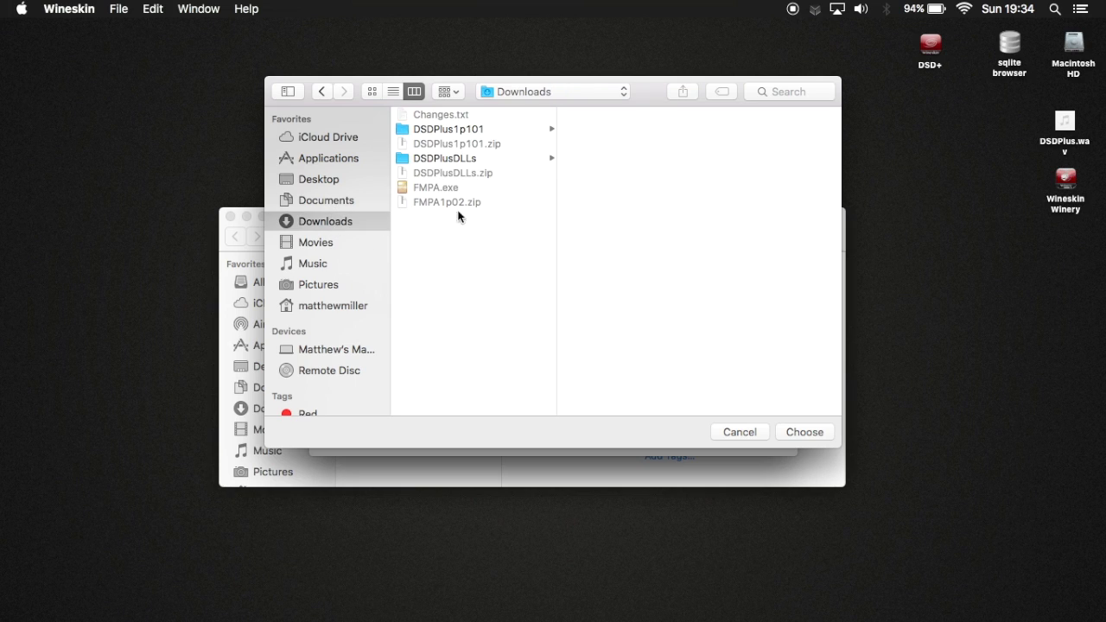
{"action": "left_click", "coordinate": [462, 130]}
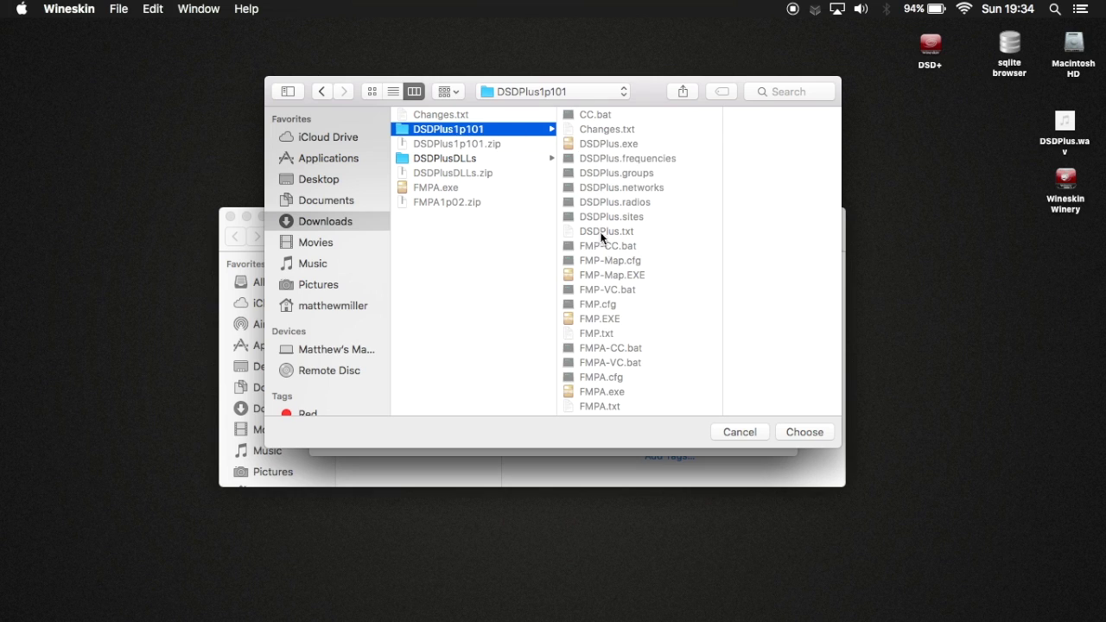
{"action": "left_click", "coordinate": [801, 429]}
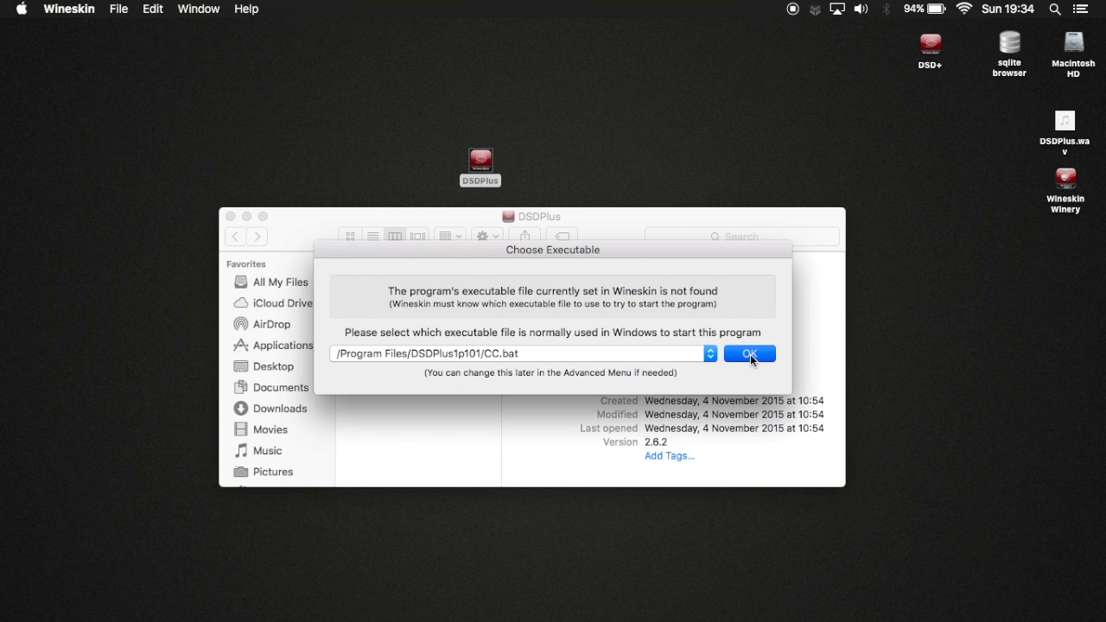
Choose DSDPlus.exe as the wrapper's executable, then view and close Advanced settings
{"action": "left_click", "coordinate": [707, 354]}
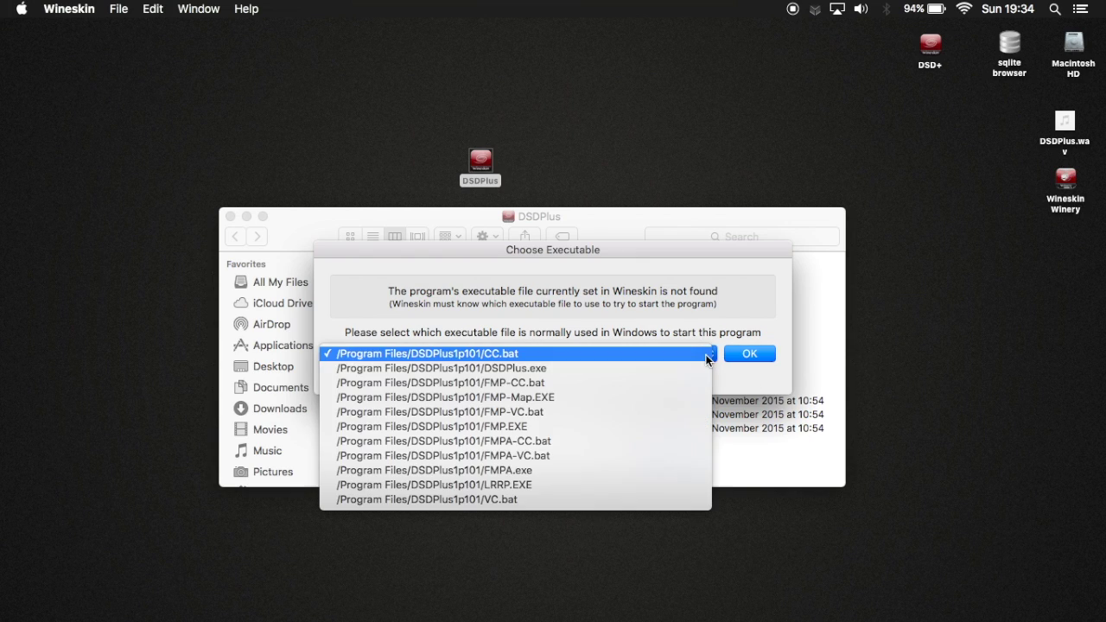
{"action": "left_click", "coordinate": [635, 363]}
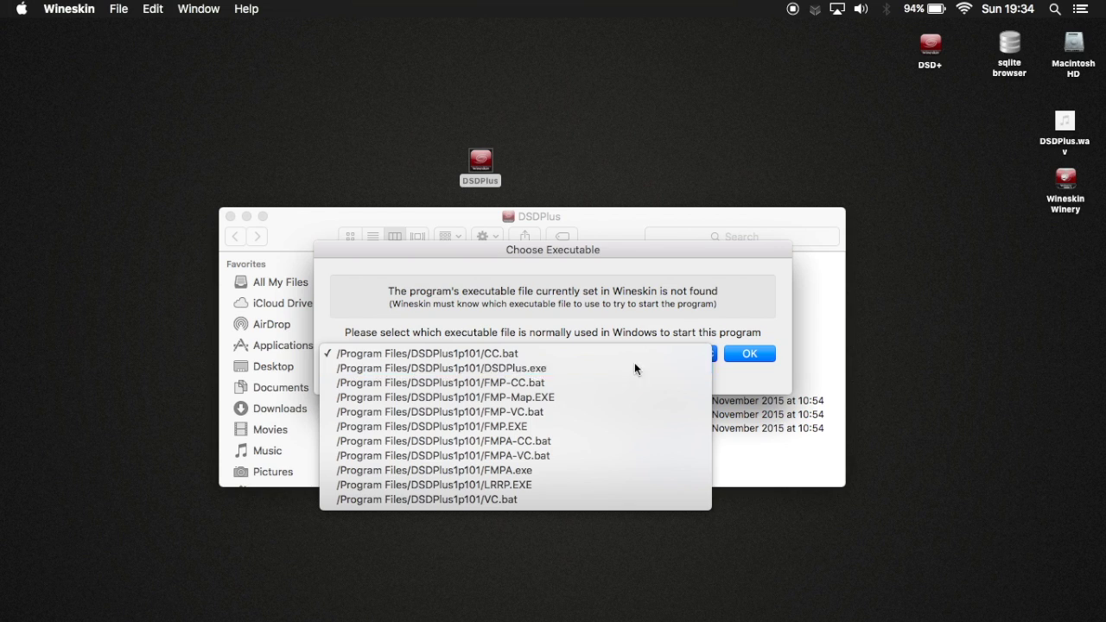
{"action": "left_click", "coordinate": [745, 358]}
{"action": "left_click", "coordinate": [577, 337]}
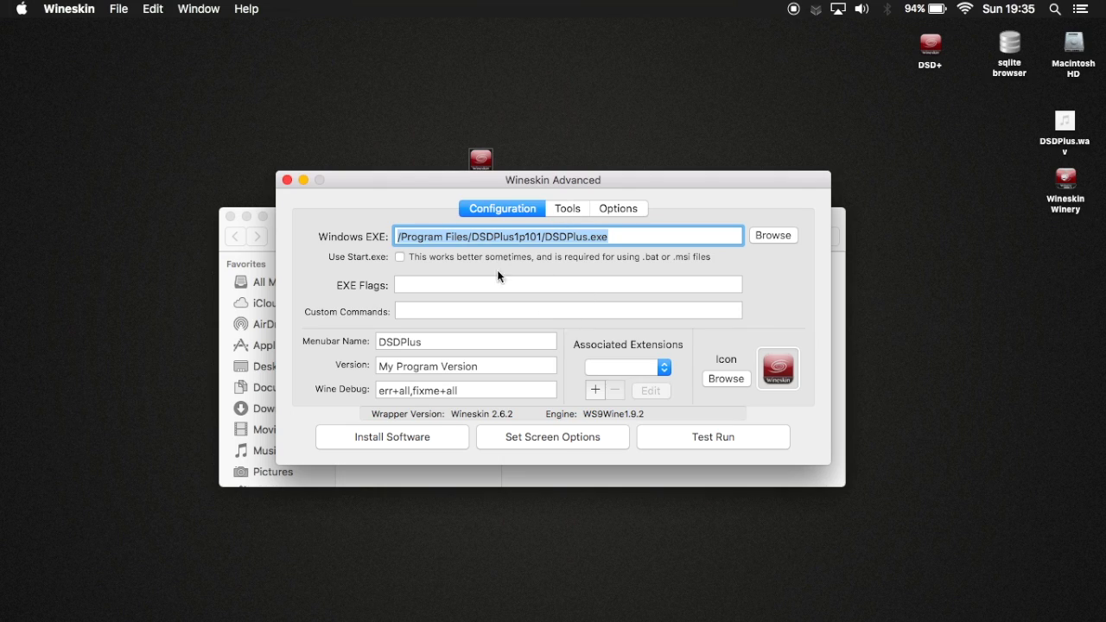
{"action": "left_click", "coordinate": [288, 181]}
Browse to drive_c/Program Files/DSDPlus1p101, enlarge that window, and open Macintosh HD alongside
{"action": "left_click_drag", "start_coordinate": [582, 221], "coordinate": [561, 158]}
{"action": "left_click", "coordinate": [367, 216]}
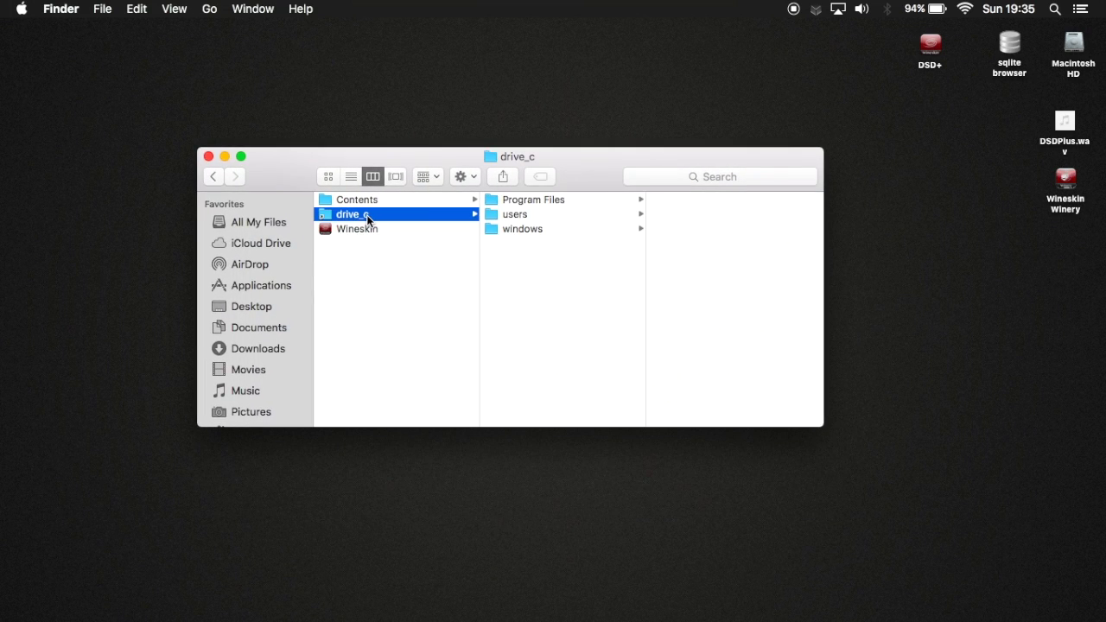
{"action": "left_click", "coordinate": [538, 206]}
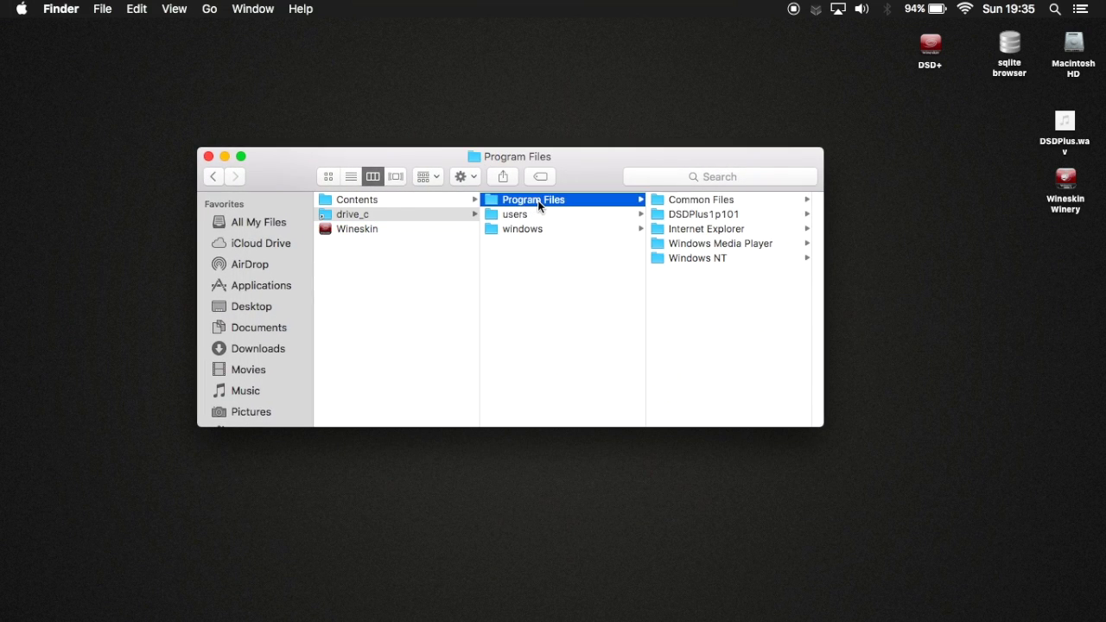
{"action": "left_click", "coordinate": [700, 214]}
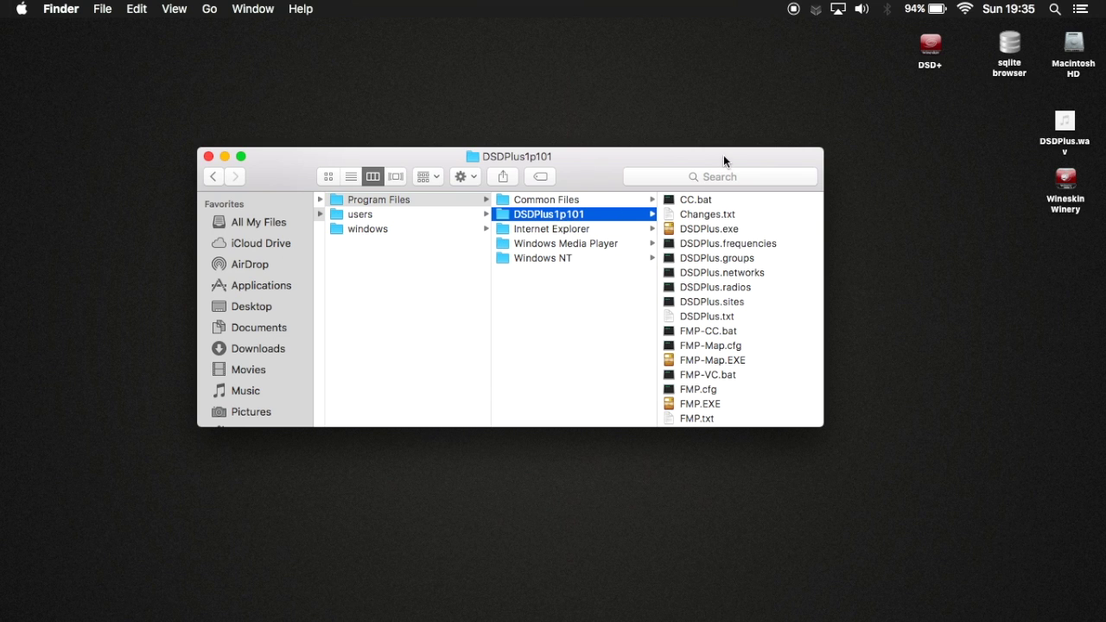
{"action": "left_click_drag", "start_coordinate": [723, 156], "coordinate": [575, 150]}
{"action": "left_click_drag", "start_coordinate": [668, 422], "coordinate": [734, 509]}
{"action": "left_click_drag", "start_coordinate": [630, 153], "coordinate": [741, 83]}
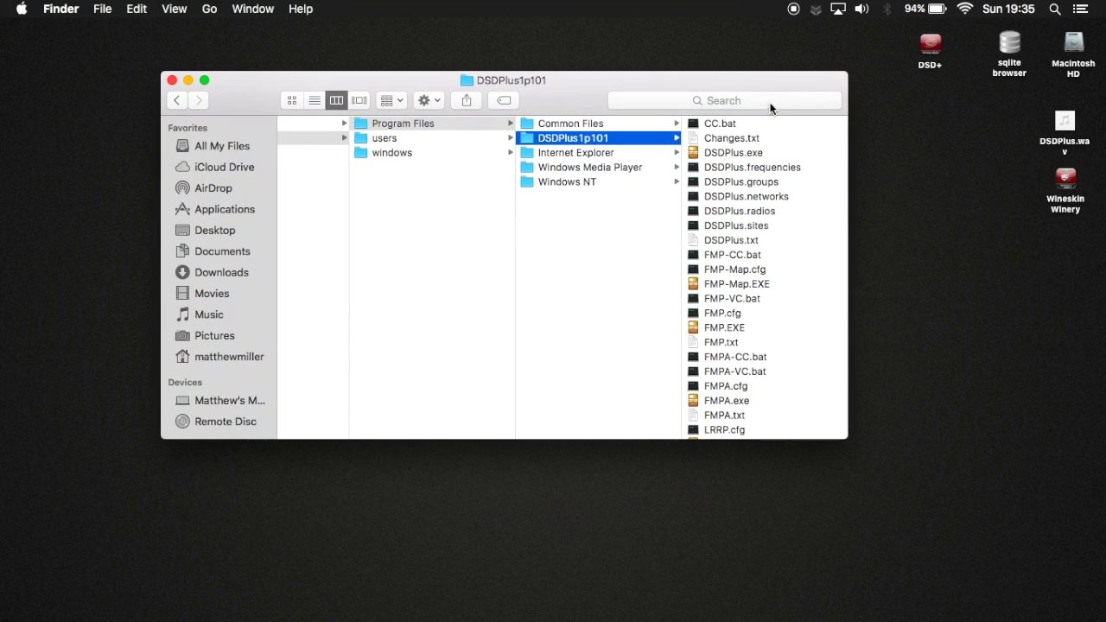
{"action": "double_click", "coordinate": [1072, 49]}
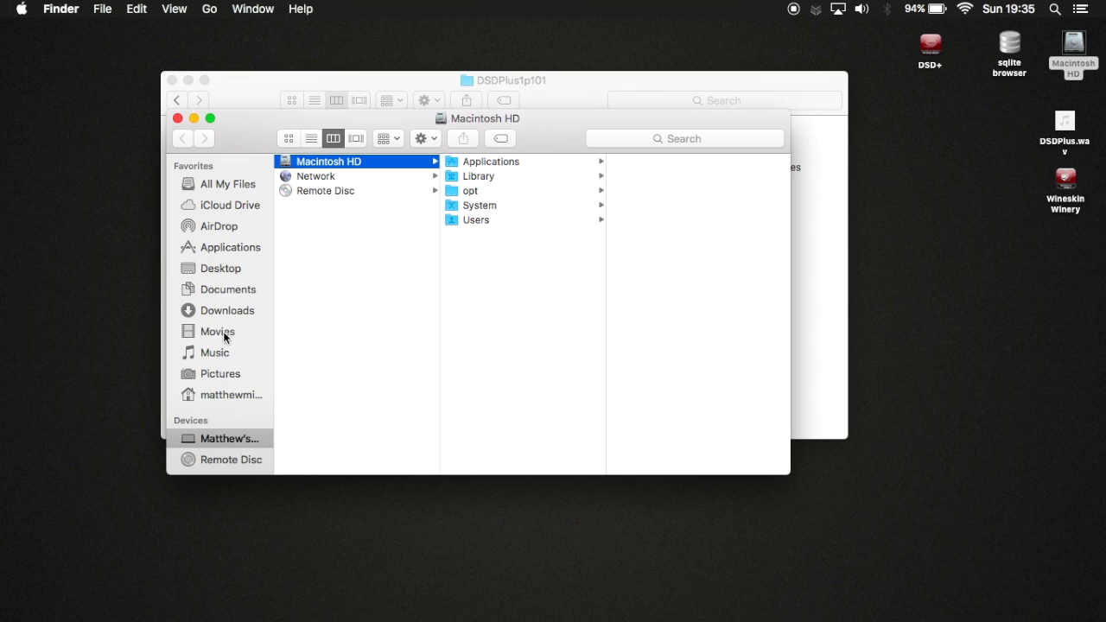
Open Downloads/DSDPlusDLLs and place it beside the DSDPlus1p101 window
{"action": "left_click", "coordinate": [237, 294]}
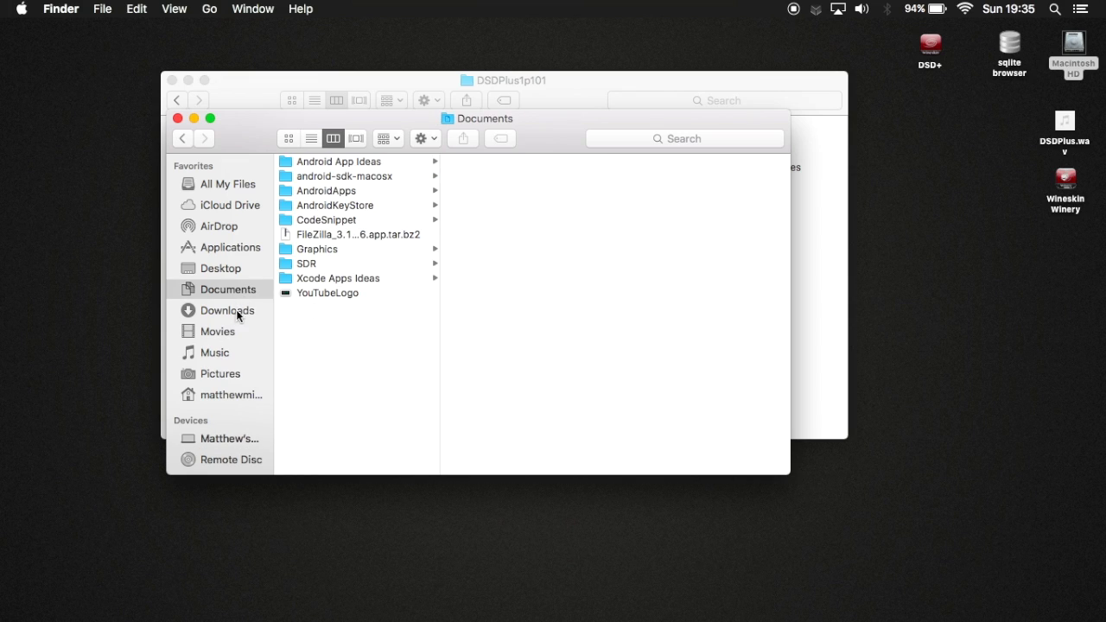
{"action": "left_click", "coordinate": [238, 315]}
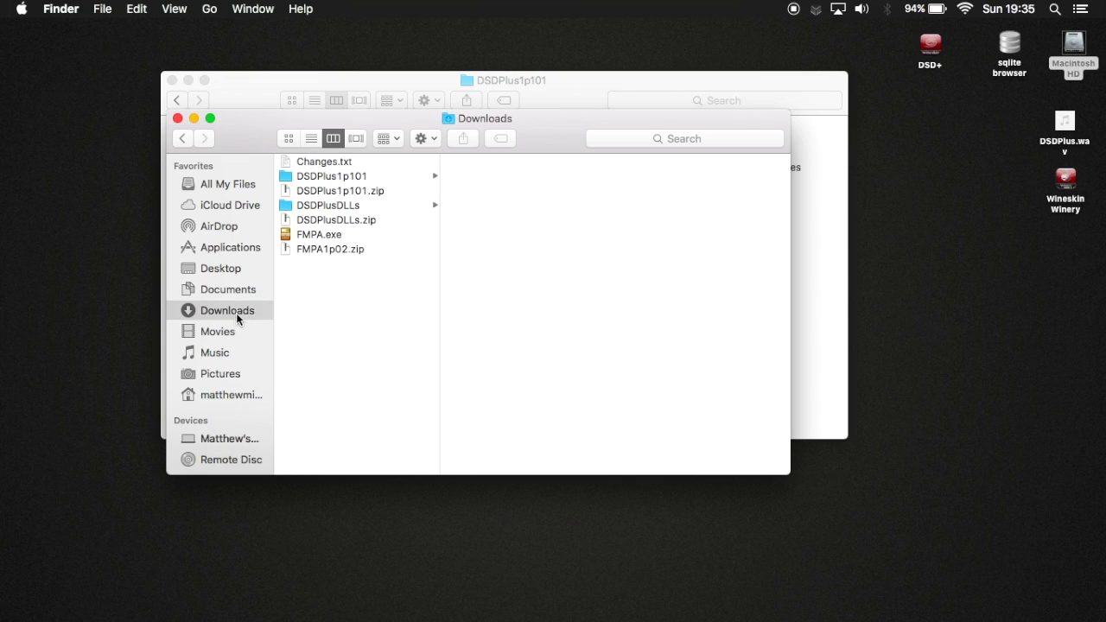
{"action": "left_click", "coordinate": [350, 205]}
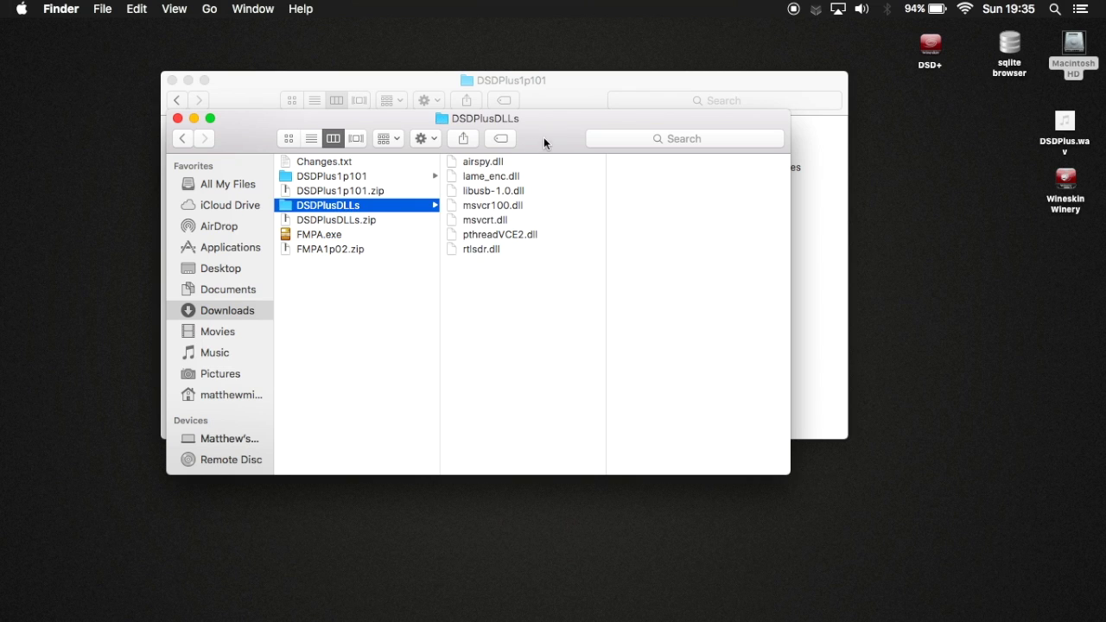
{"action": "left_click_drag", "start_coordinate": [543, 136], "coordinate": [326, 252]}
{"action": "left_click_drag", "start_coordinate": [363, 80], "coordinate": [418, 40]}
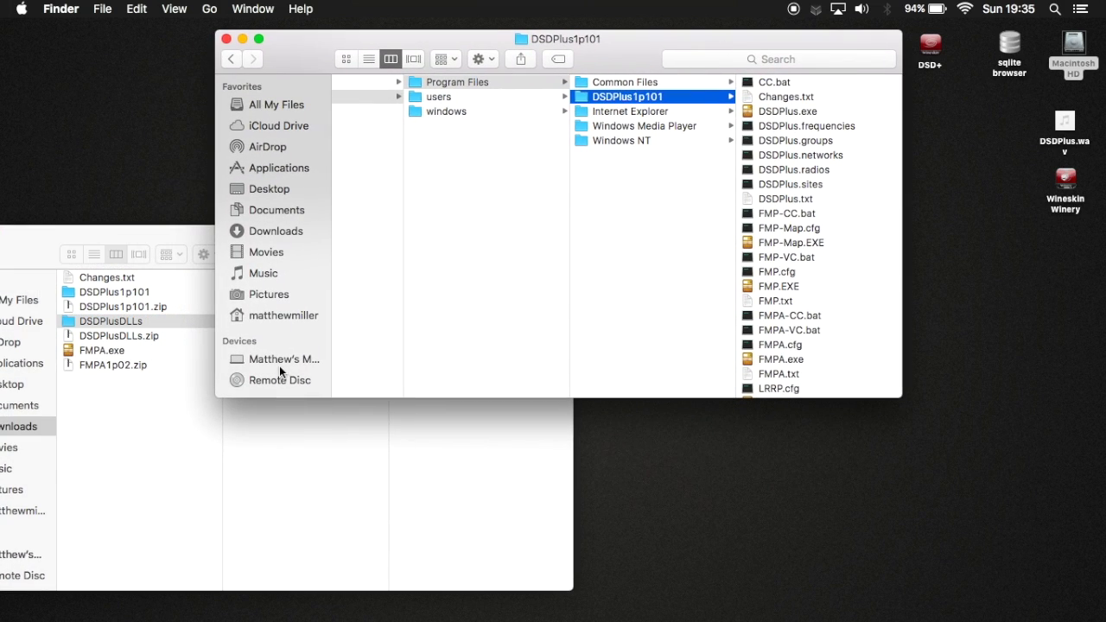
Copy the seven DLLs and FMPA.exe into DSDPlus1p101, replacing the old FMPA.exe
{"action": "left_click", "coordinate": [286, 432]}
{"action": "left_click_drag", "start_coordinate": [286, 432], "coordinate": [828, 216]}
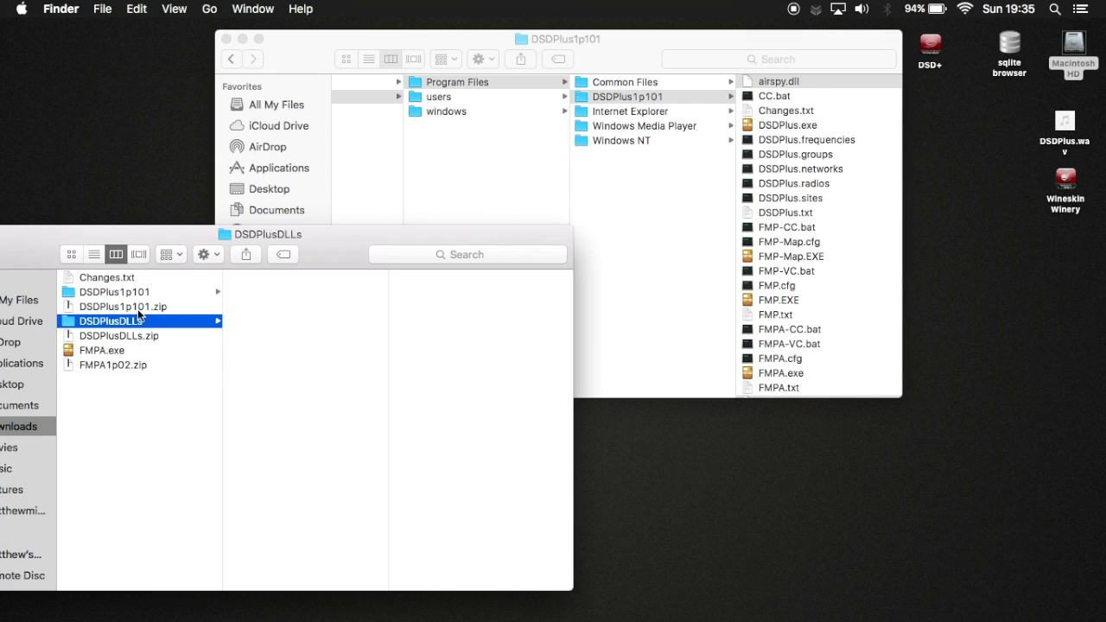
{"action": "left_click_drag", "start_coordinate": [102, 350], "coordinate": [836, 295]}
{"action": "left_click", "coordinate": [341, 461]}
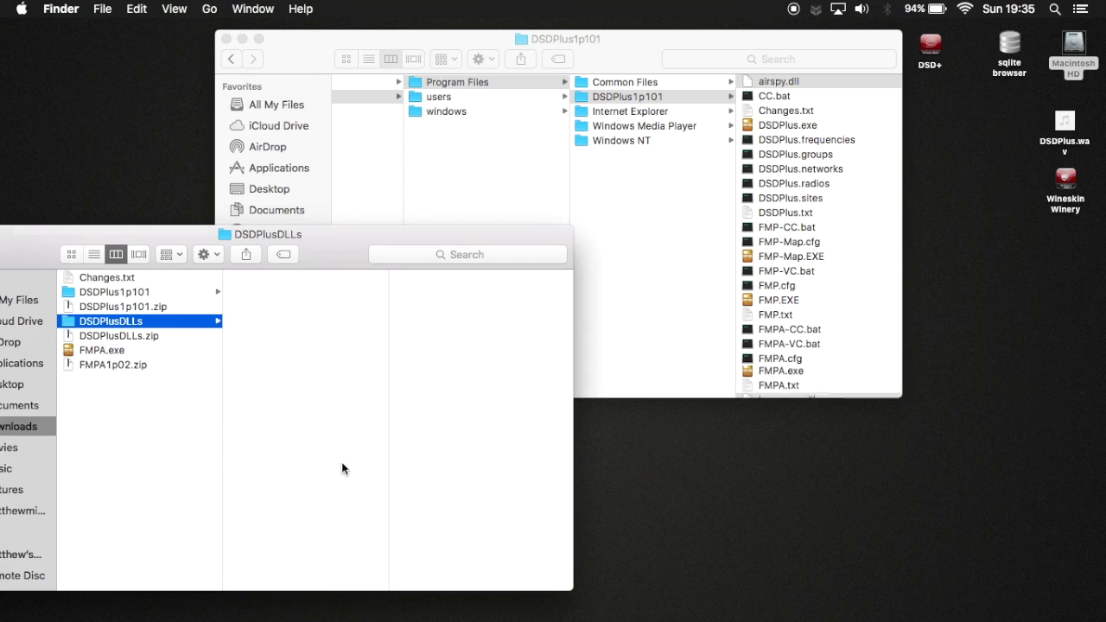
Close the DSDPlusDLLs window and move the DSDPlus1p101 window to uncover the desktop
{"action": "left_click_drag", "start_coordinate": [48, 242], "coordinate": [337, 242]}
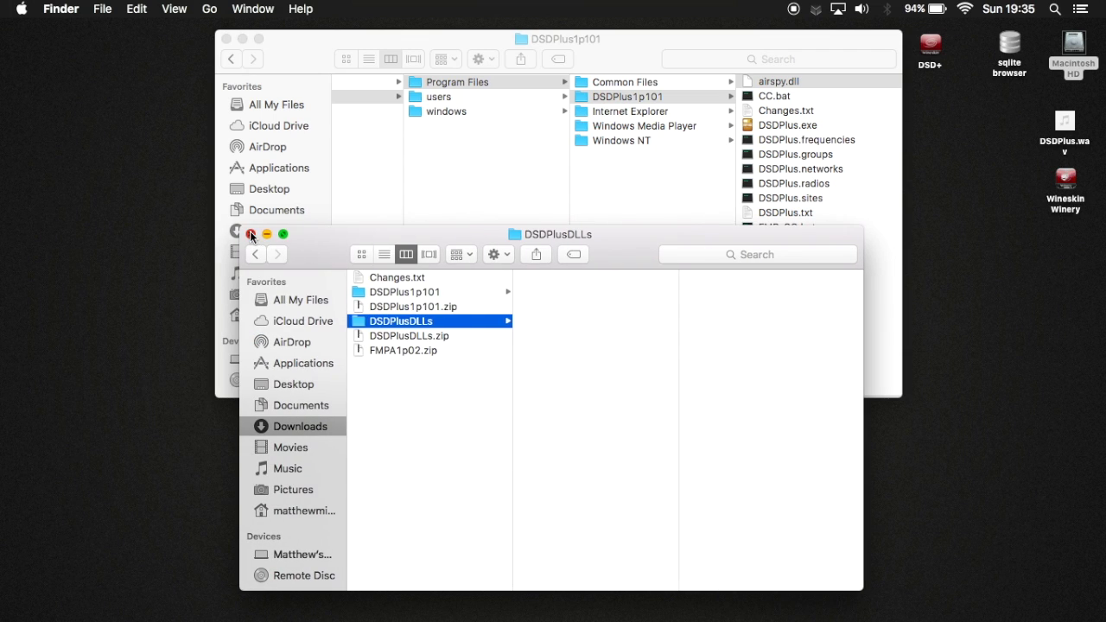
{"action": "left_click", "coordinate": [251, 234]}
{"action": "left_click_drag", "start_coordinate": [311, 58], "coordinate": [200, 151]}
{"action": "scroll", "coordinate": [705, 295], "scroll_direction": "down", "scroll_amount": 3}
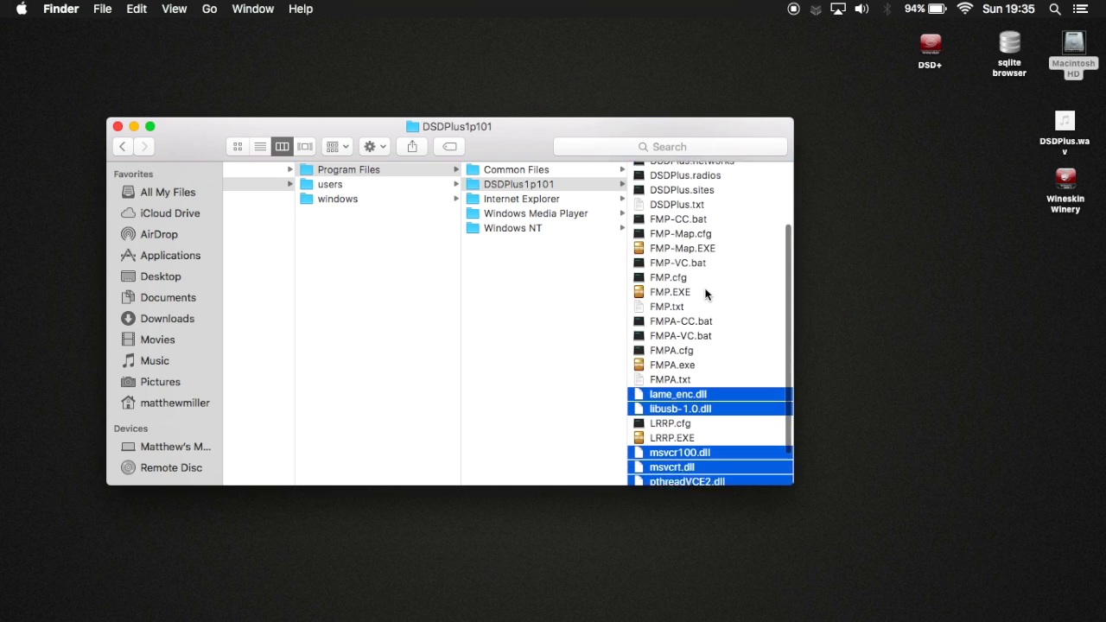
{"action": "scroll", "coordinate": [705, 295], "scroll_direction": "up", "scroll_amount": 5}
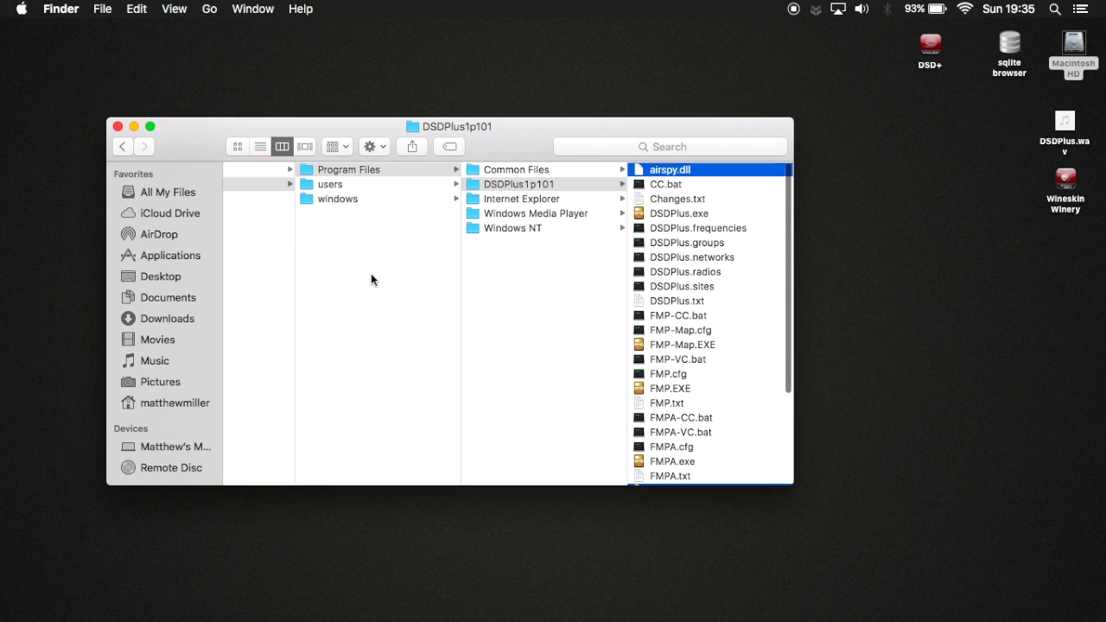
{"action": "scroll", "coordinate": [365, 265], "scroll_direction": "left", "scroll_amount": 5}
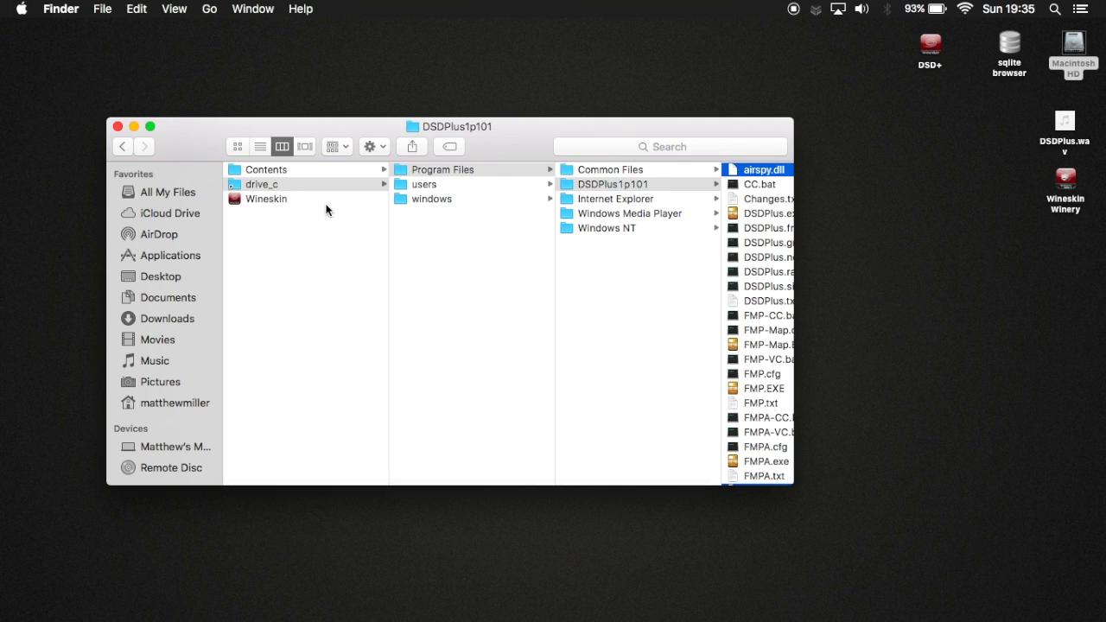
{"action": "left_click_drag", "start_coordinate": [335, 138], "coordinate": [366, 228]}
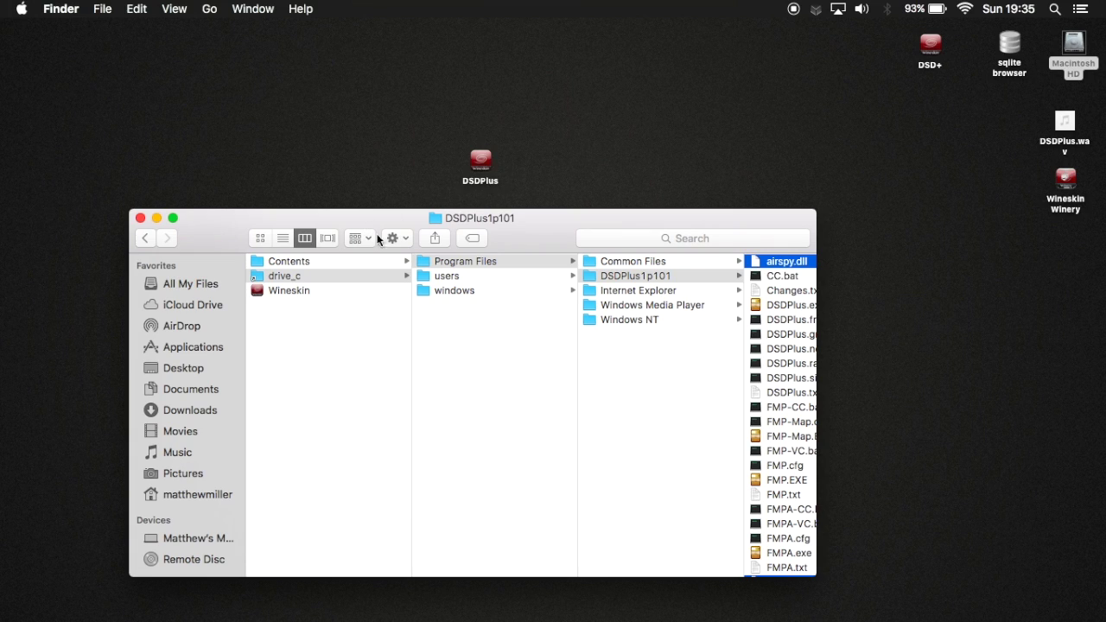
Open the DSDPlus wrapper's Advanced settings and click into the EXE Flags field
{"action": "double_click", "coordinate": [303, 295]}
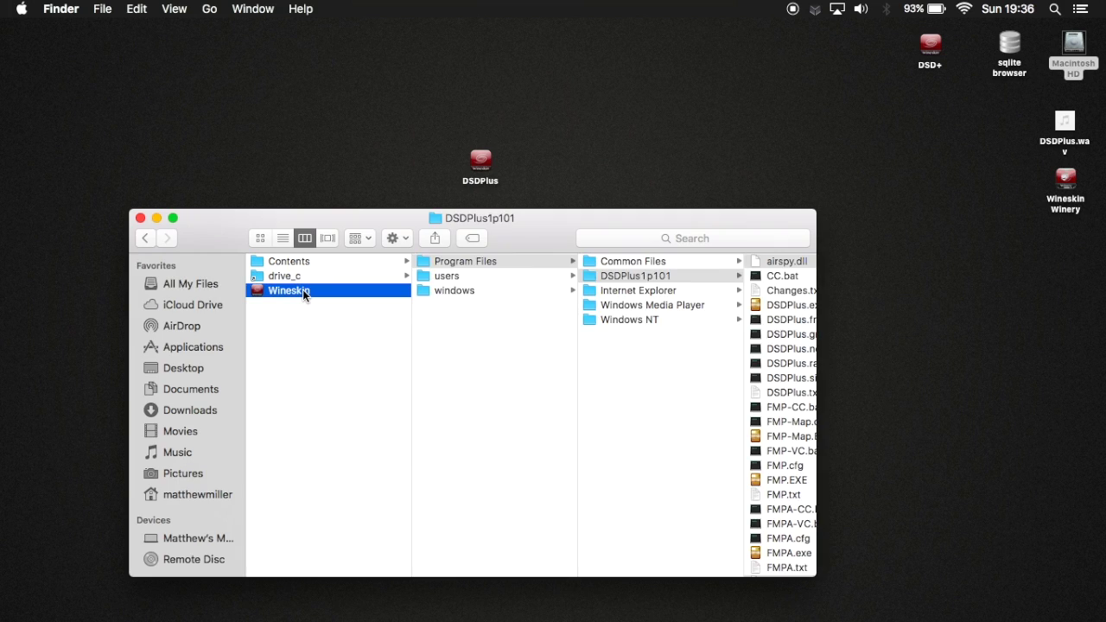
{"action": "left_click", "coordinate": [581, 336]}
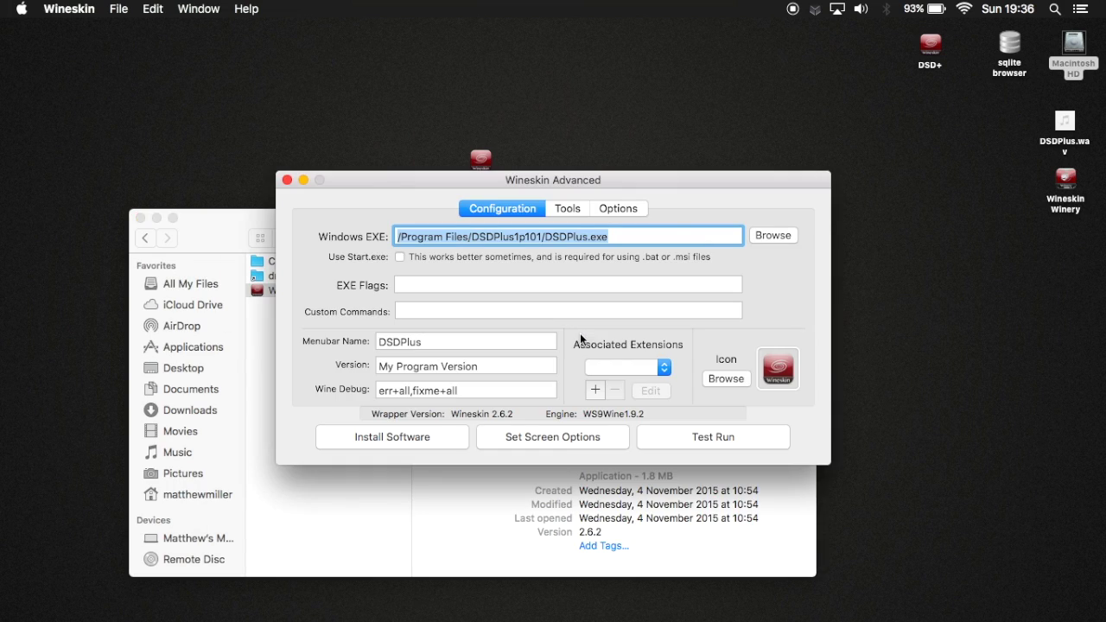
{"action": "left_click", "coordinate": [473, 285]}
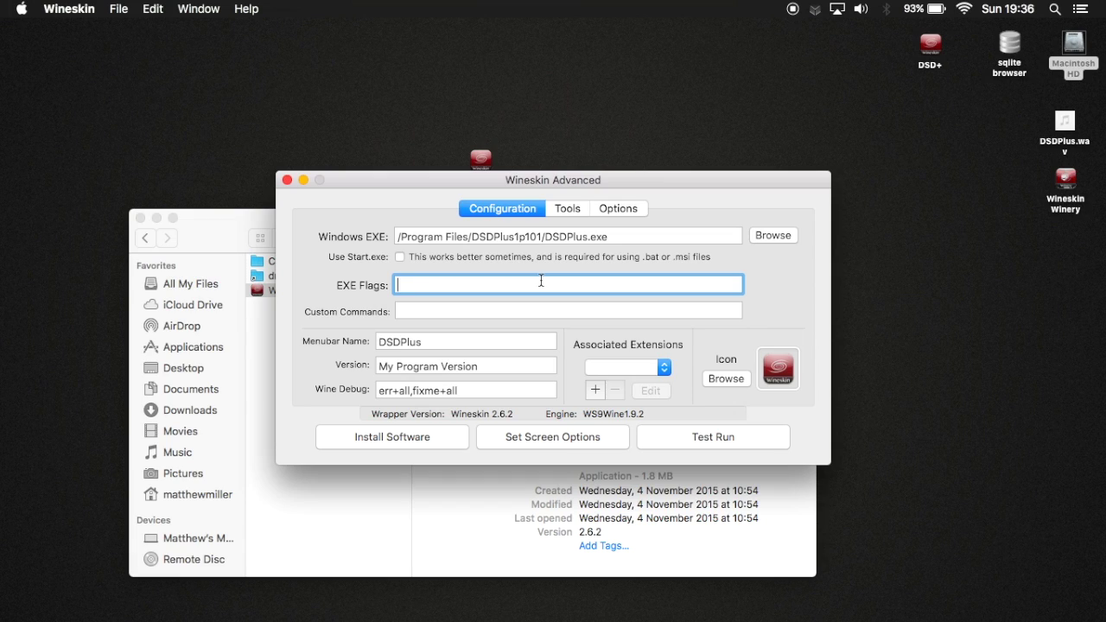
Select the EXE flags -i3 -o1 -O NUL -dr0 -fr in the DSD+ wrapper's Advanced settings
{"action": "left_click", "coordinate": [932, 48]}
{"action": "right_click", "coordinate": [935, 48]}
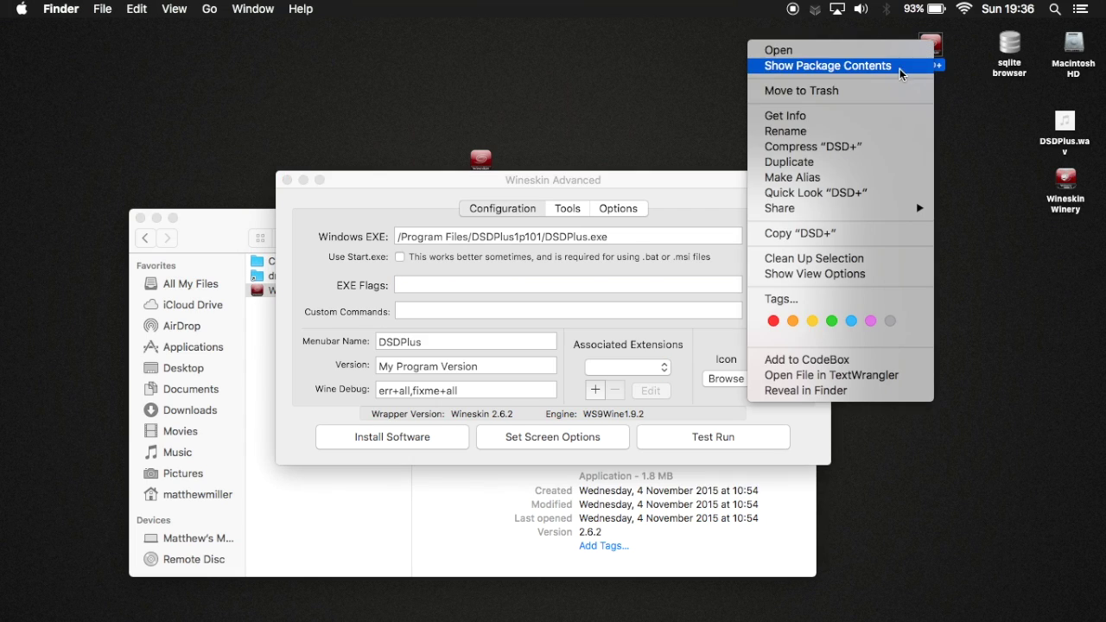
{"action": "left_click", "coordinate": [900, 65]}
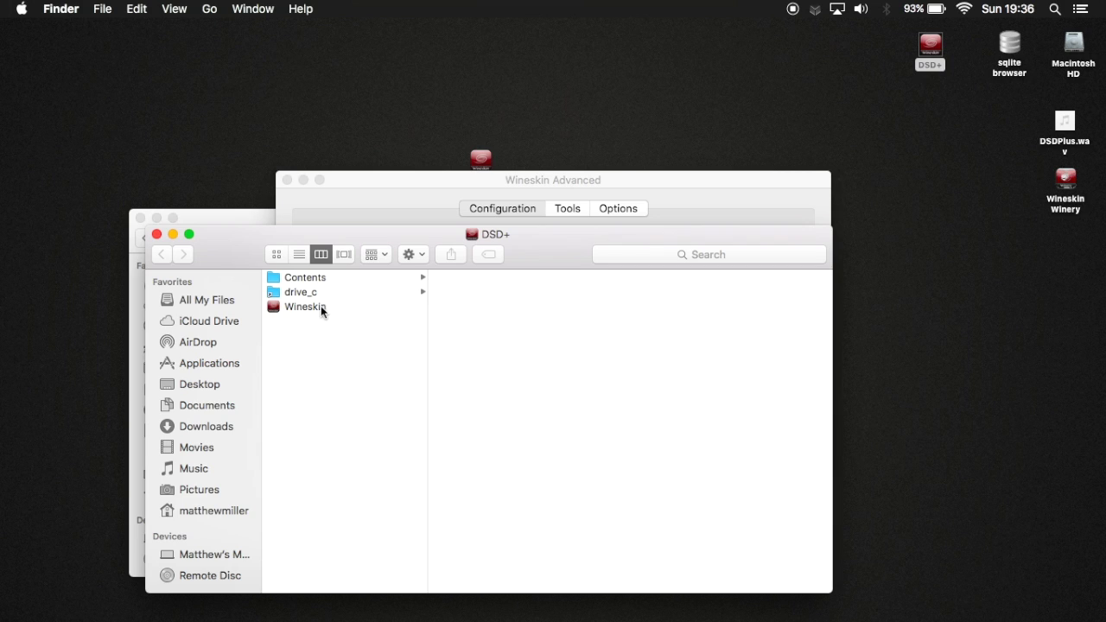
{"action": "double_click", "coordinate": [321, 307]}
{"action": "left_click", "coordinate": [579, 335]}
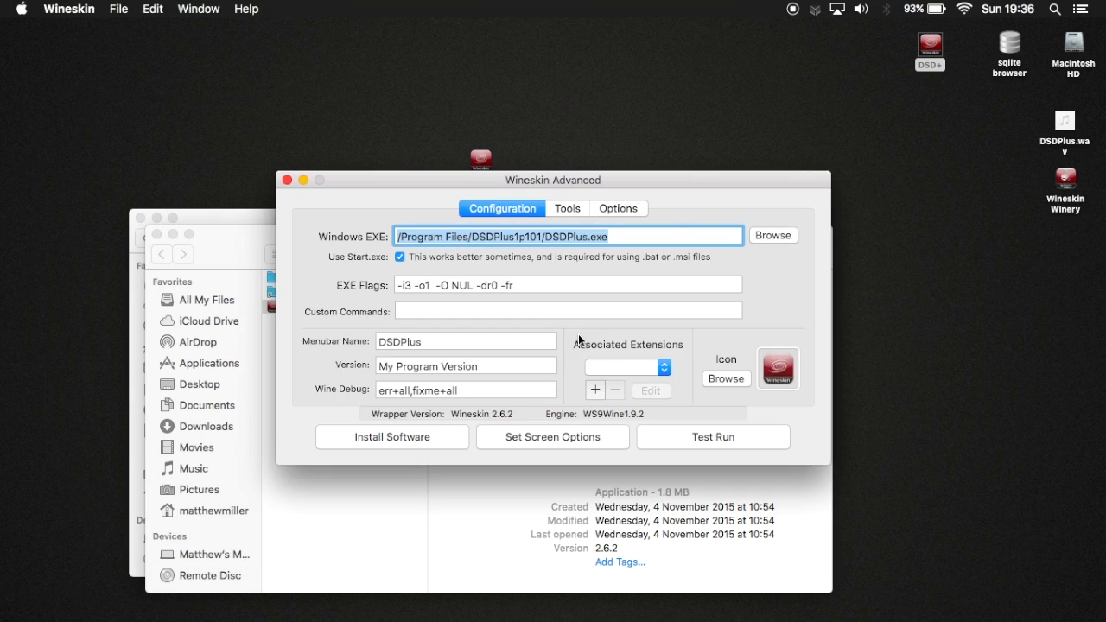
{"action": "key", "text": "Tab"}
{"action": "key", "text": "super+c"}
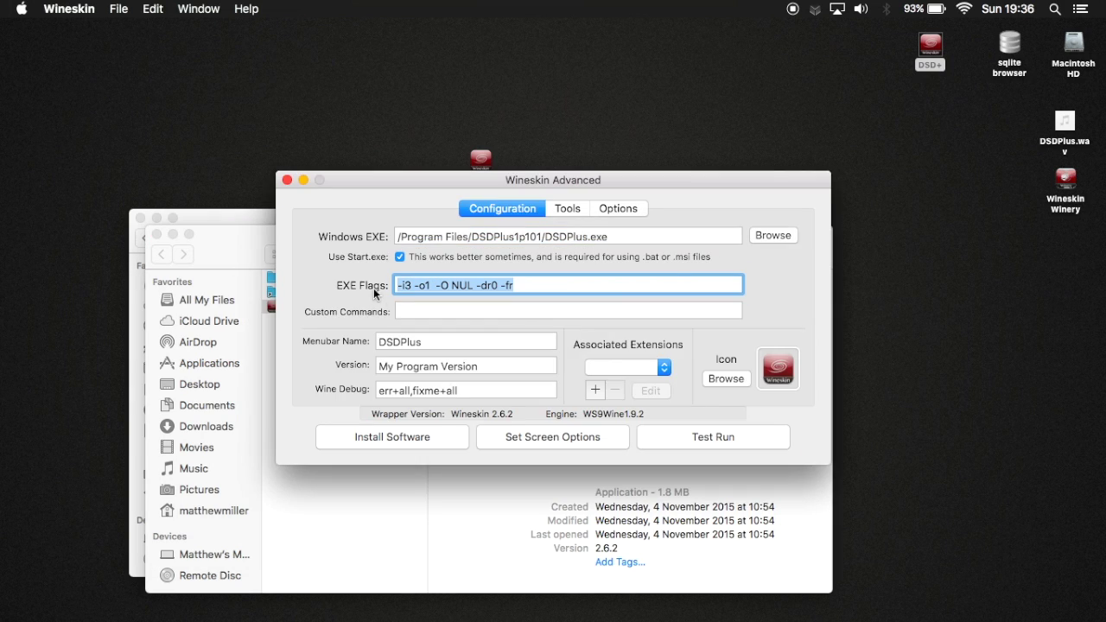
{"action": "left_click", "coordinate": [287, 180]}
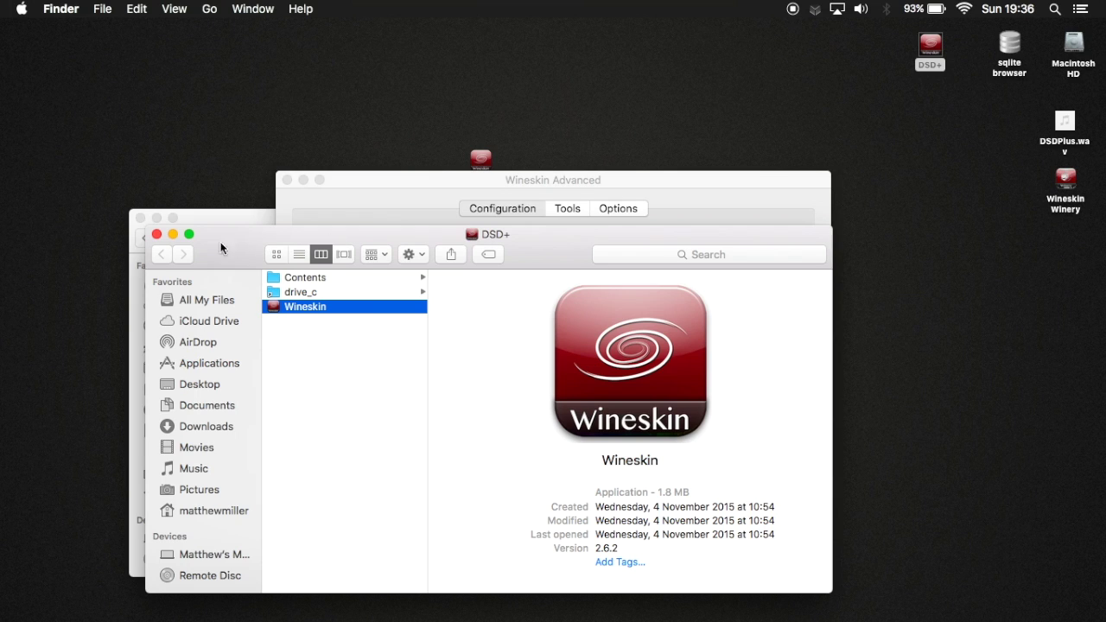
{"action": "left_click", "coordinate": [157, 234]}
Enter EXE flags -i3 -o1 -O NUL -dr0 -fr and enable Use Start.exe for the DSDPlus wrapper
{"action": "left_click", "coordinate": [414, 183]}
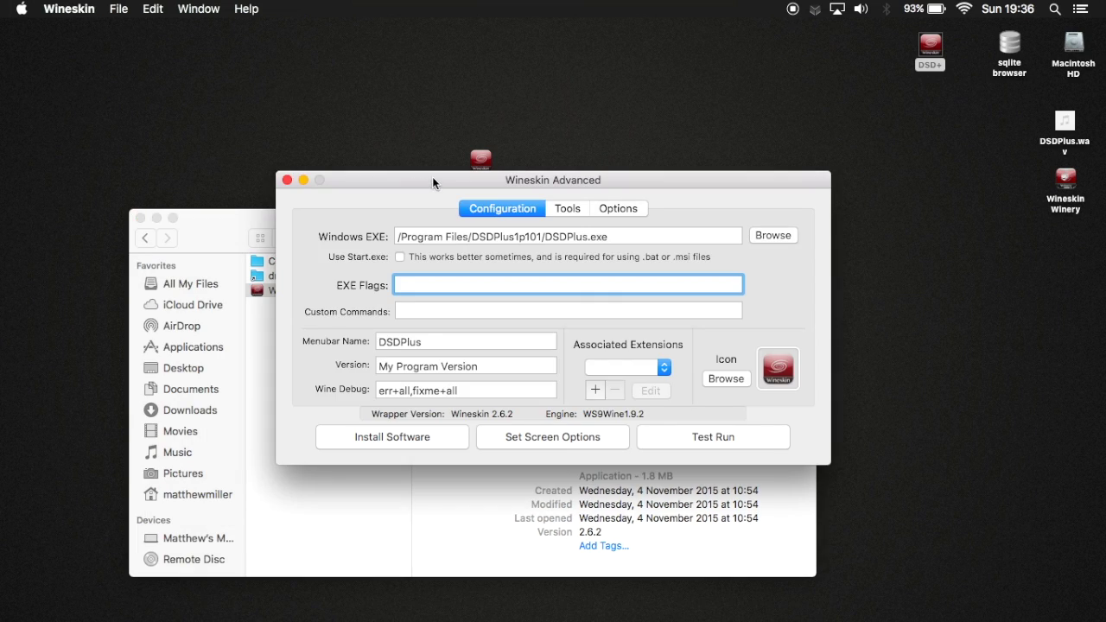
{"action": "left_click_drag", "start_coordinate": [432, 176], "coordinate": [380, 162]}
{"action": "key", "text": "super+v"}
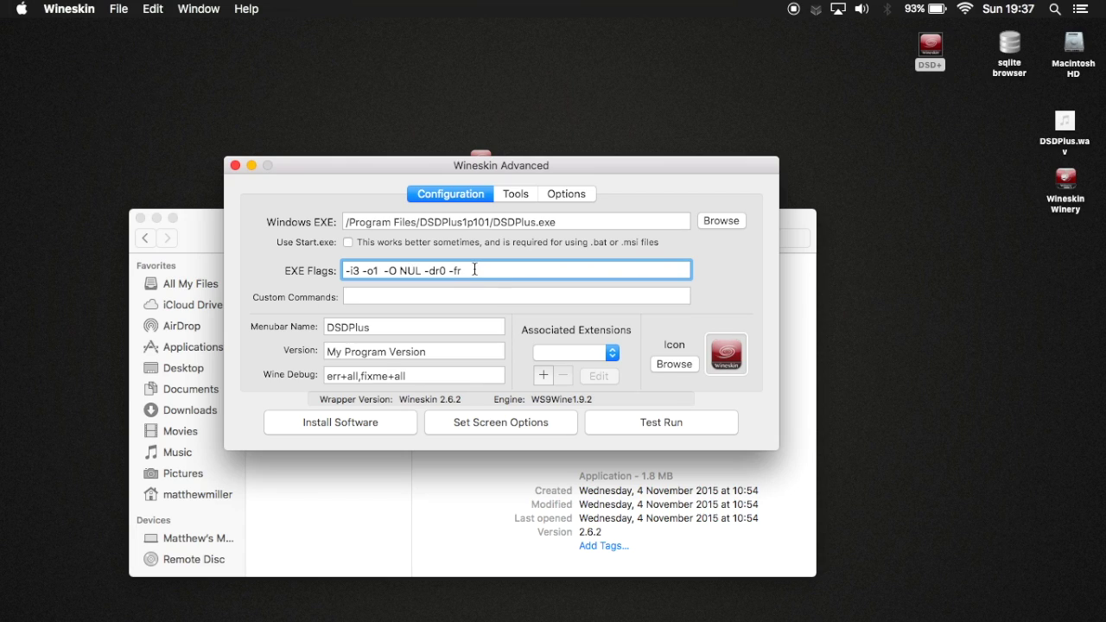
{"action": "left_click_drag", "start_coordinate": [475, 269], "coordinate": [382, 270]}
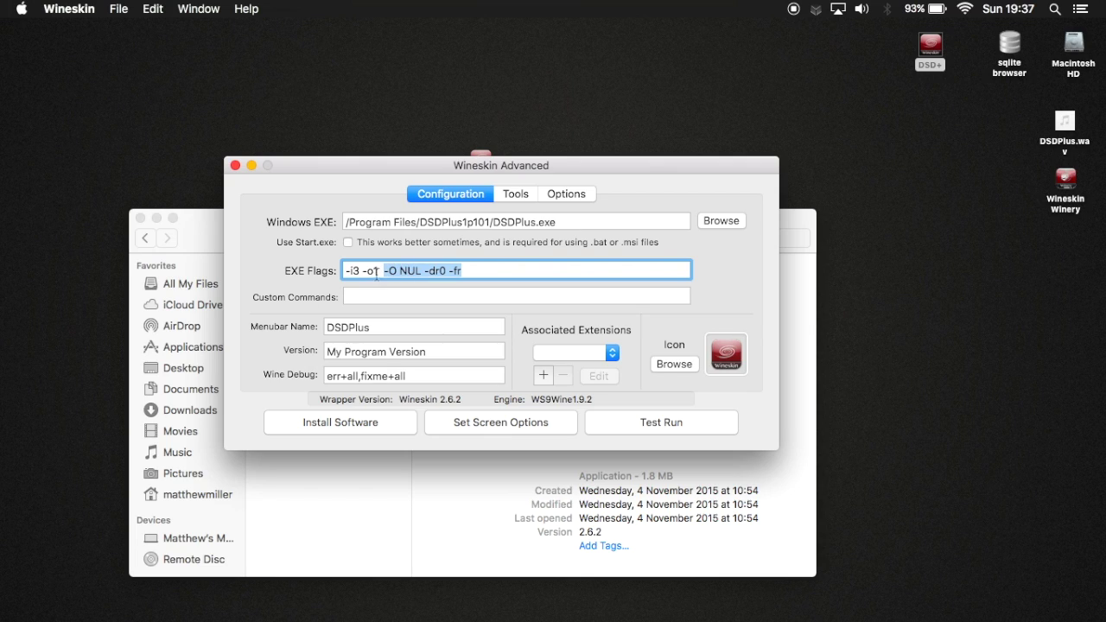
{"action": "left_click", "coordinate": [483, 270]}
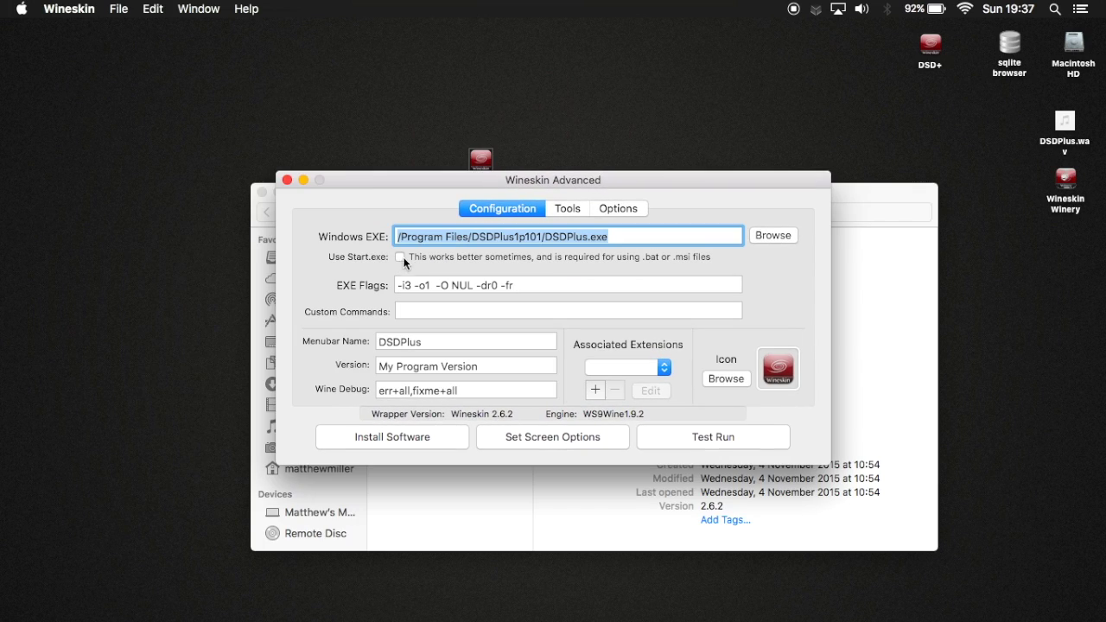
{"action": "left_click", "coordinate": [399, 258]}
{"action": "left_click", "coordinate": [287, 181]}
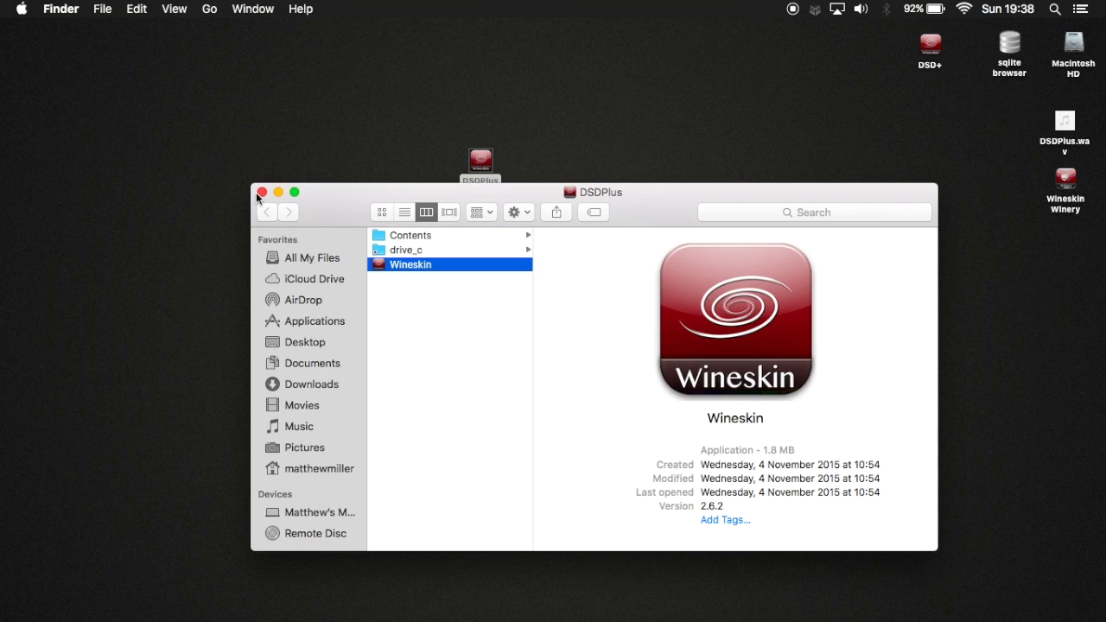
Close the DSDPlus package window and launch the DSDPlus wrapper
{"action": "left_click", "coordinate": [261, 192]}
{"action": "left_click", "coordinate": [469, 260]}
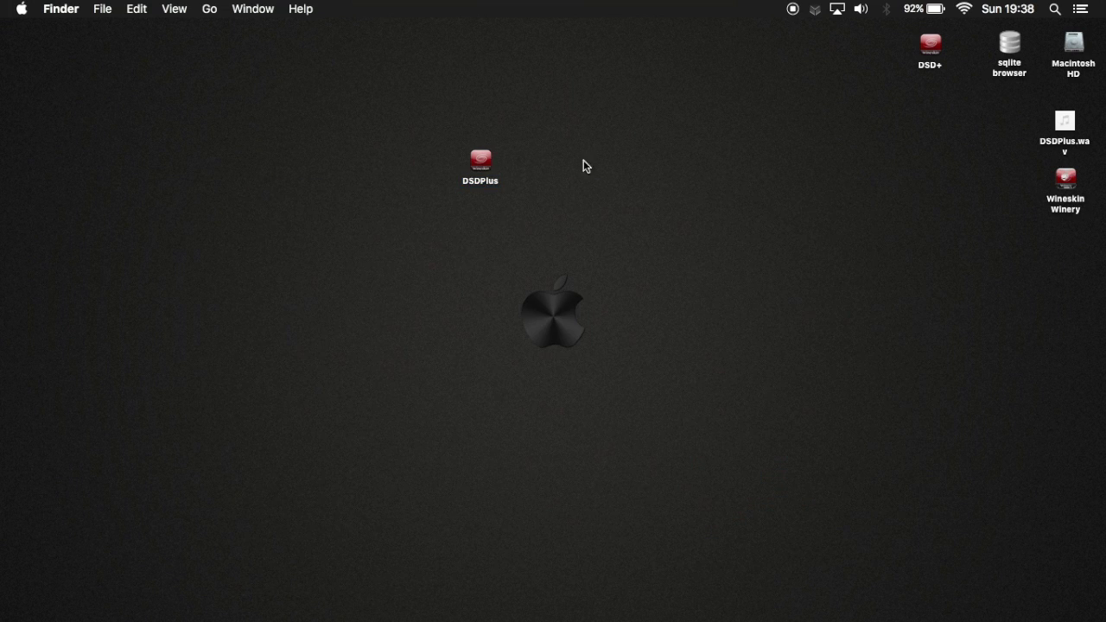
{"action": "double_click", "coordinate": [481, 162]}
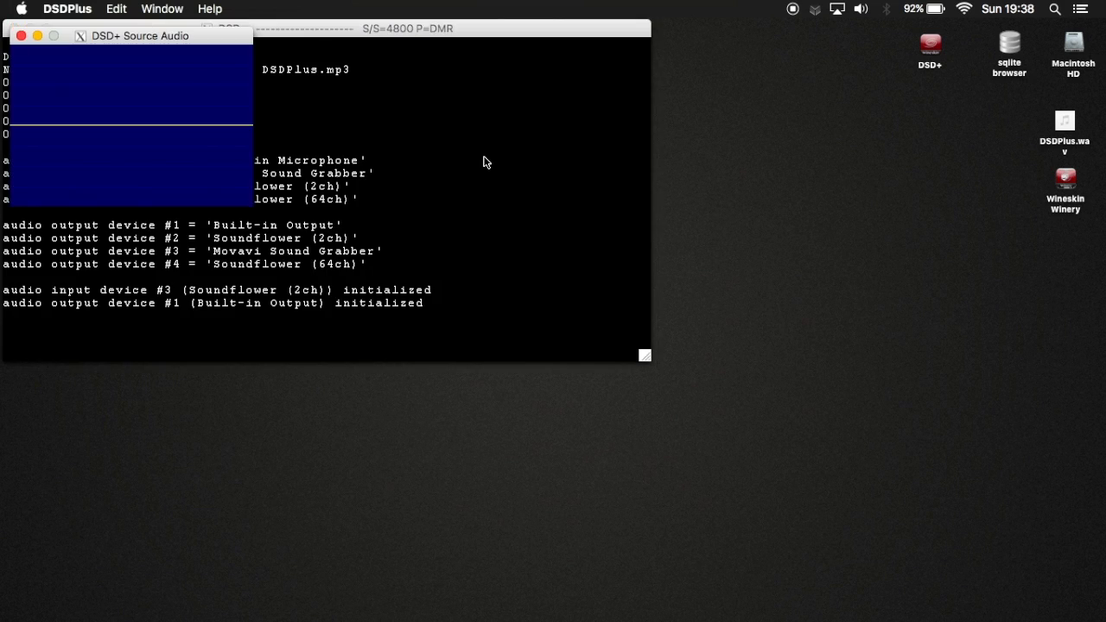
Arrange the event log right, source audio lower right, and channel activity below the console
{"action": "left_click_drag", "start_coordinate": [345, 73], "coordinate": [993, 52]}
{"action": "left_click_drag", "start_coordinate": [228, 37], "coordinate": [980, 424]}
{"action": "left_click_drag", "start_coordinate": [316, 108], "coordinate": [398, 462]}
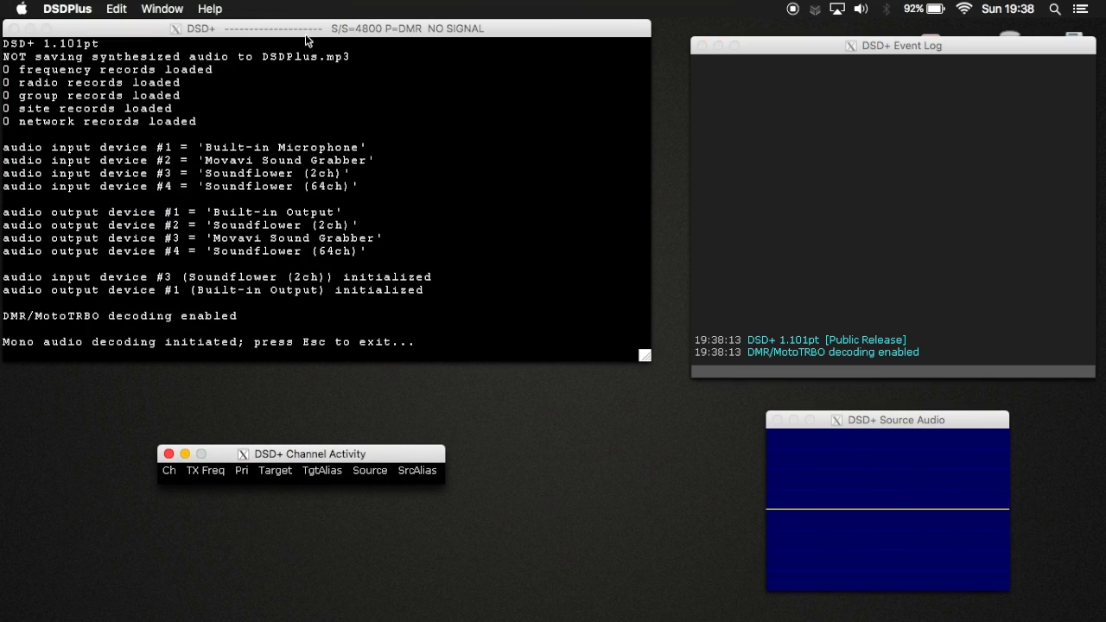
{"action": "left_click_drag", "start_coordinate": [305, 34], "coordinate": [324, 31]}
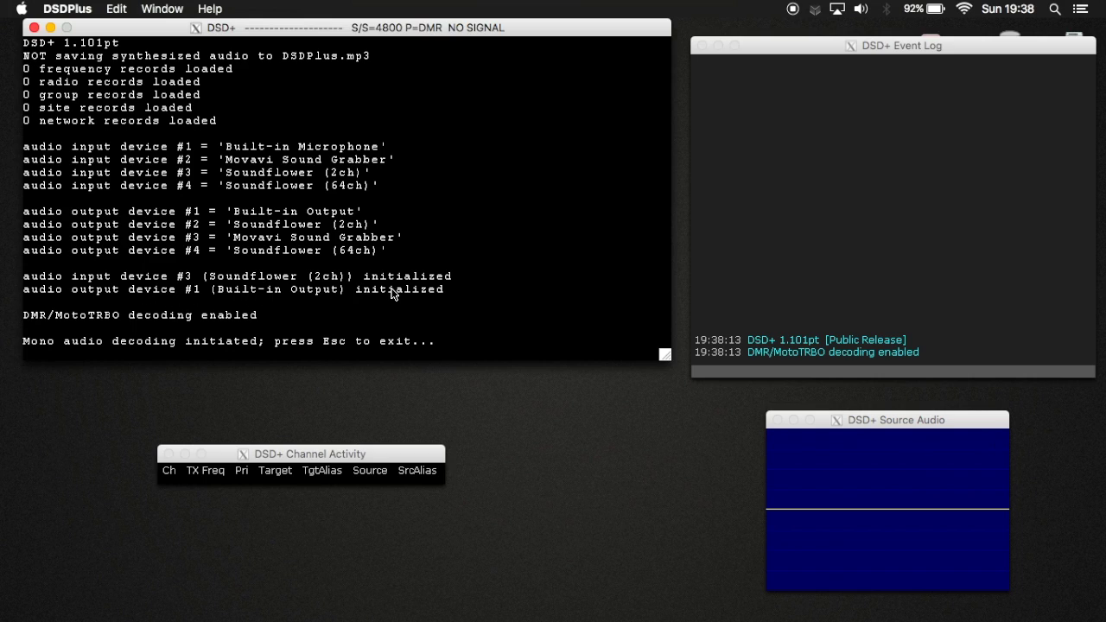
{"action": "left_click_drag", "start_coordinate": [364, 444], "coordinate": [340, 379]}
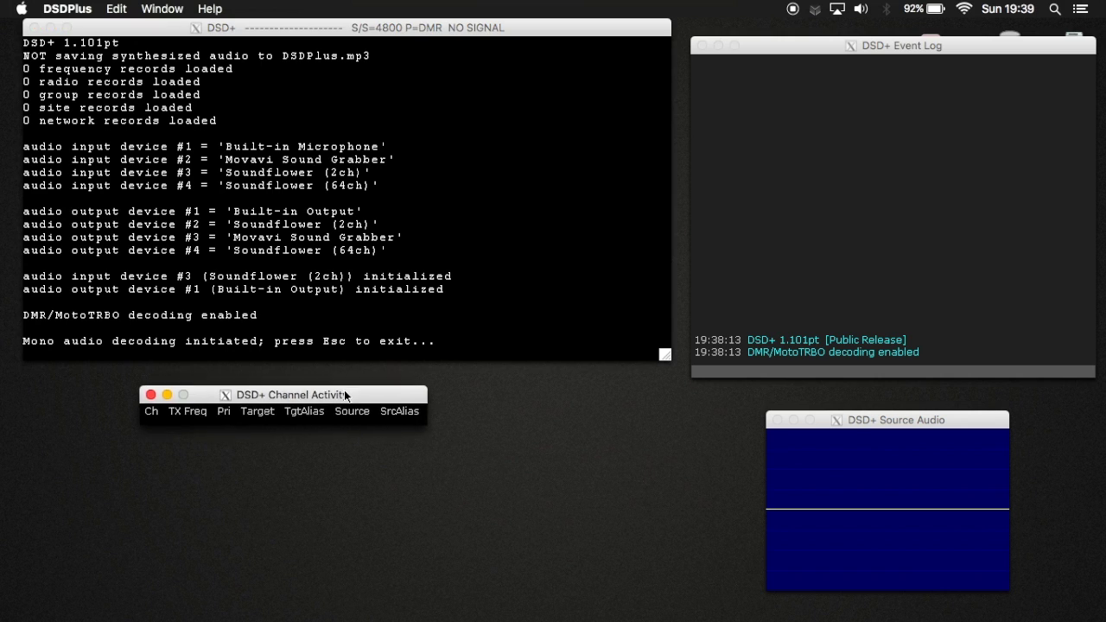
{"action": "left_click_drag", "start_coordinate": [821, 432], "coordinate": [883, 426]}
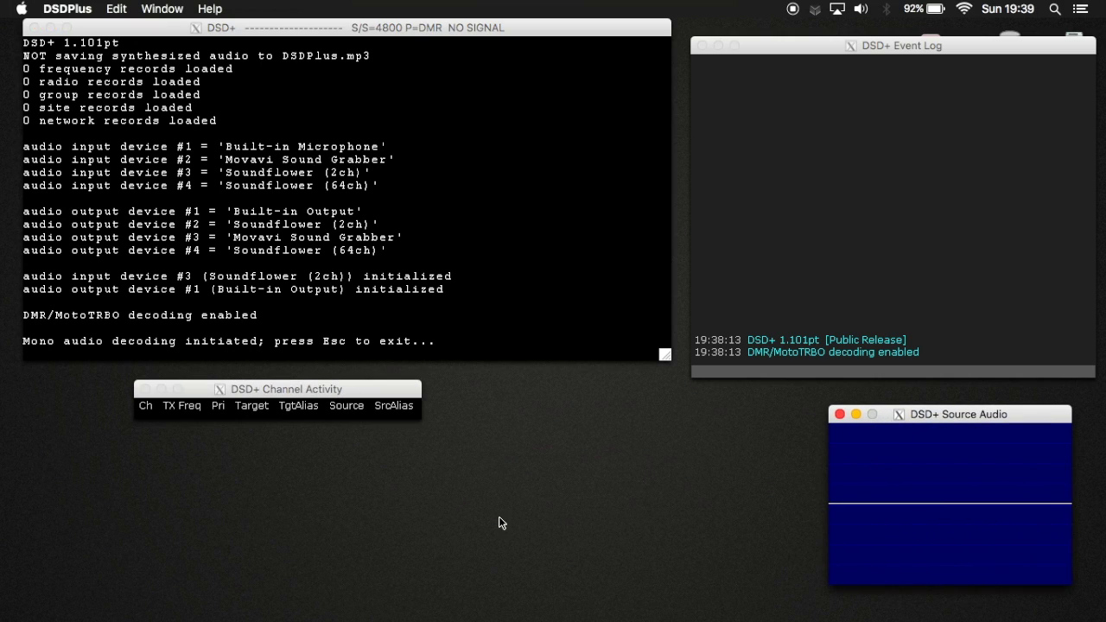
Launch CubicSDR and start receiving from the Generic RTL2832U dongle
{"action": "mouse_move", "coordinate": [309, 602]}
{"action": "left_click", "coordinate": [381, 595]}
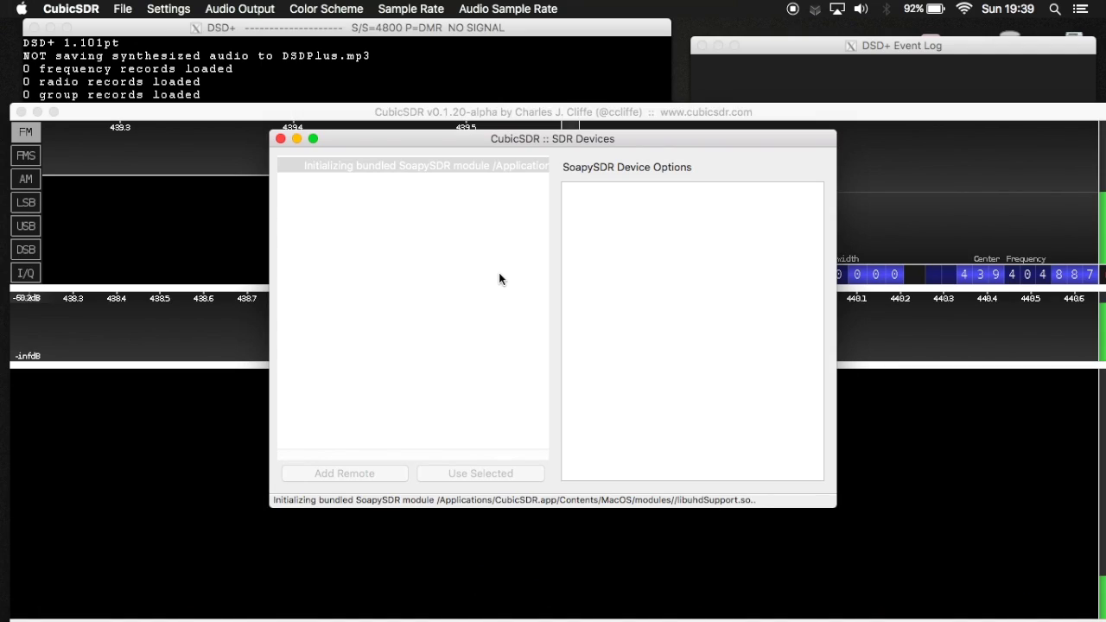
{"action": "left_click", "coordinate": [449, 199]}
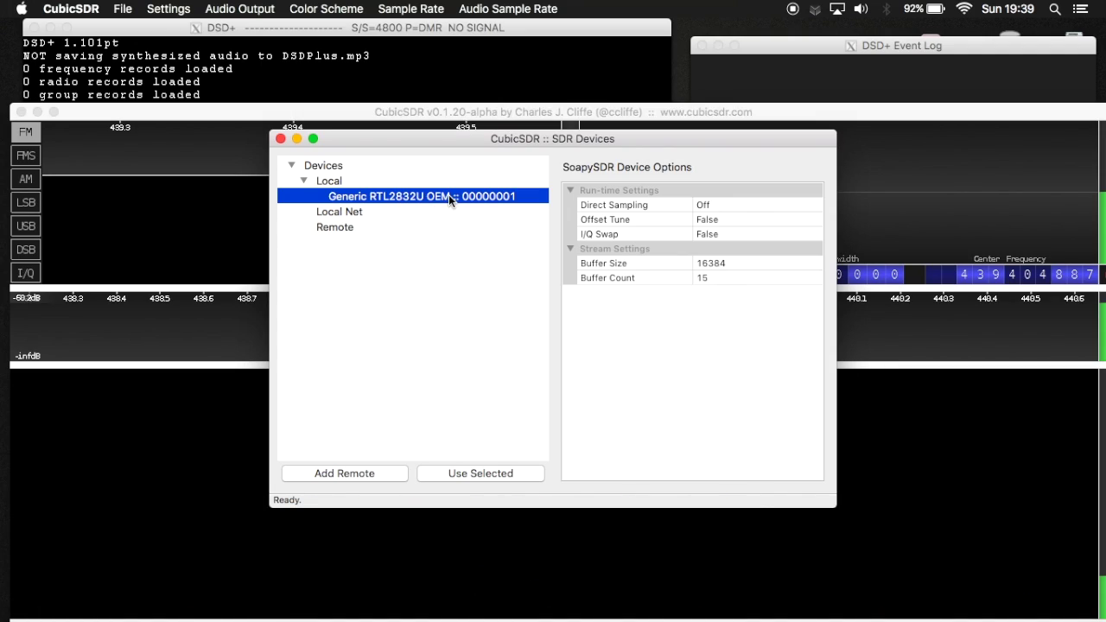
{"action": "left_click", "coordinate": [488, 471]}
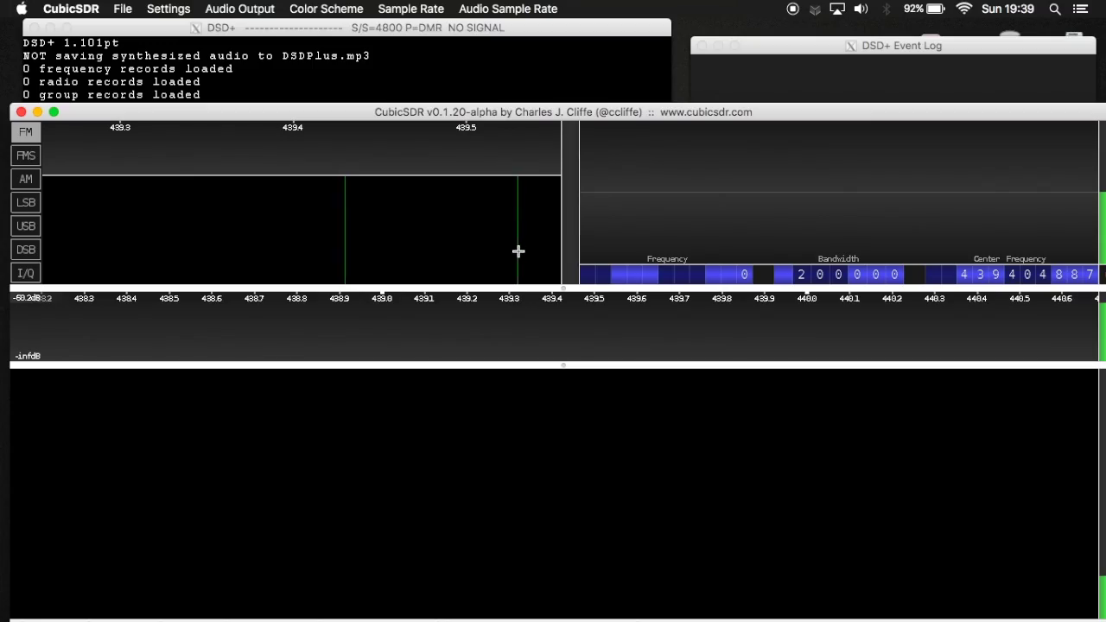
Add a narrowed FM demodulator and fine-tune it onto a signal near 439.667 MHz
{"action": "left_click", "coordinate": [573, 377]}
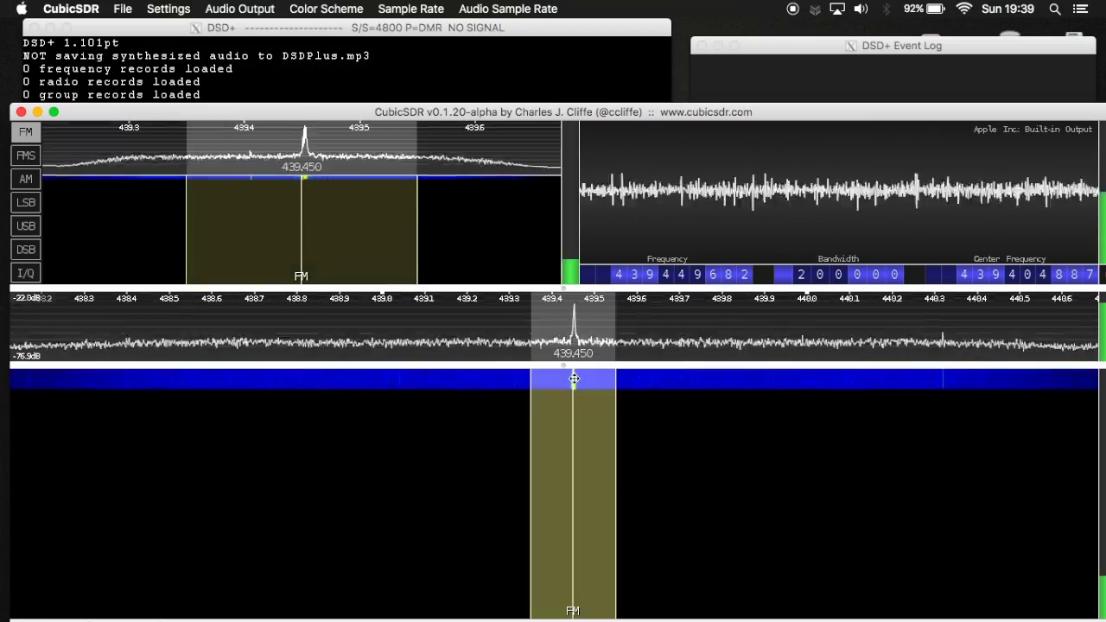
{"action": "left_click_drag", "start_coordinate": [537, 407], "coordinate": [566, 418]}
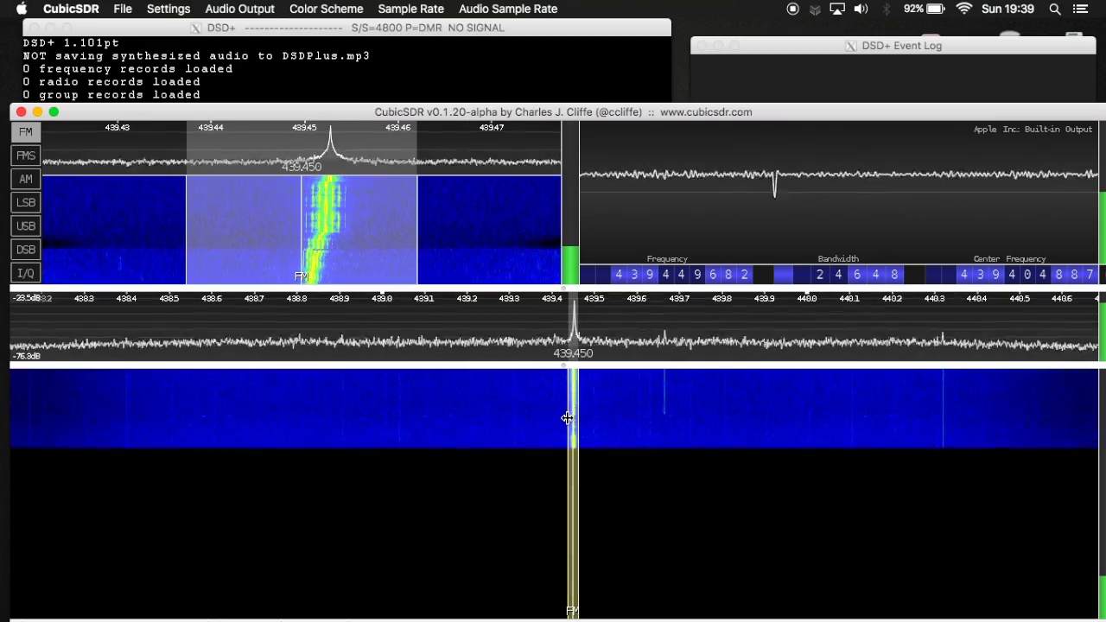
{"action": "scroll", "coordinate": [576, 421], "scroll_direction": "up", "scroll_amount": 3}
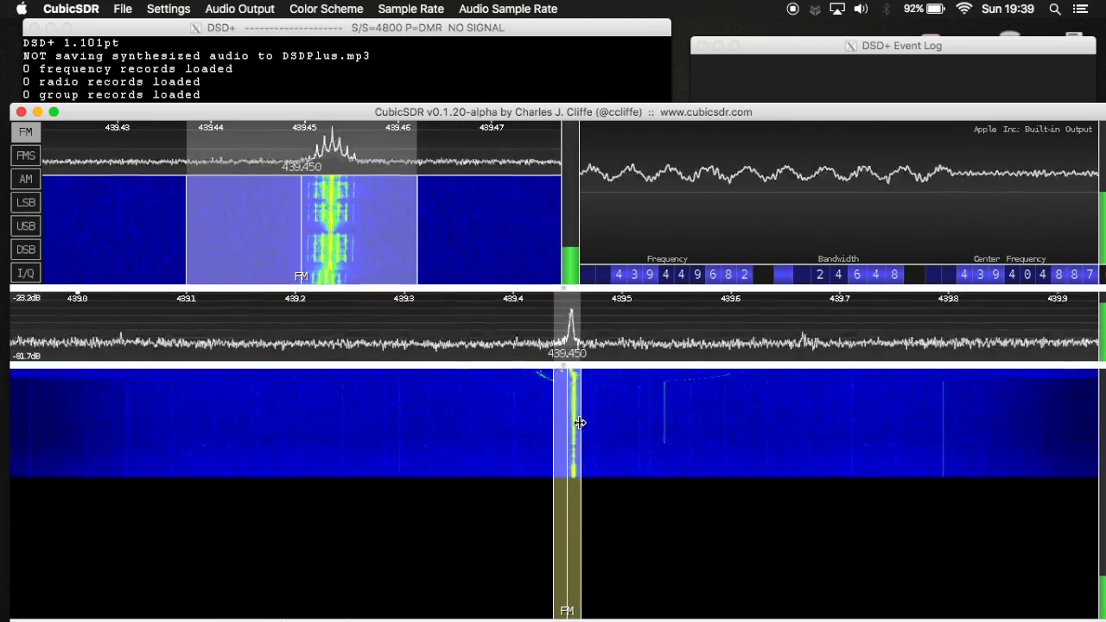
{"action": "scroll", "coordinate": [579, 422], "scroll_direction": "down", "scroll_amount": 1}
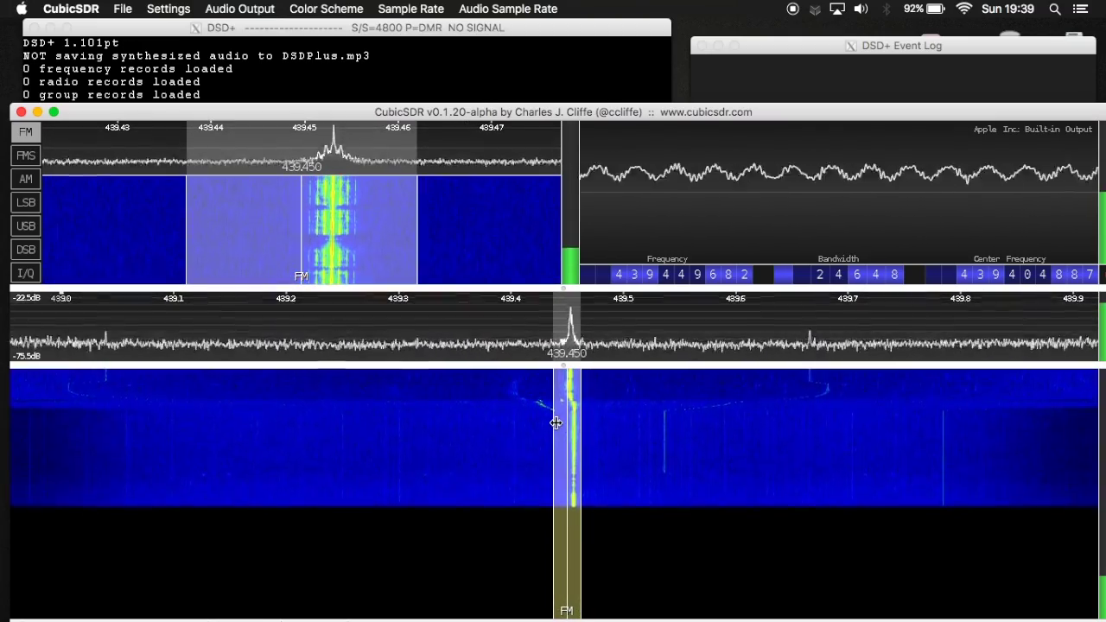
{"action": "left_click_drag", "start_coordinate": [553, 422], "coordinate": [559, 416]}
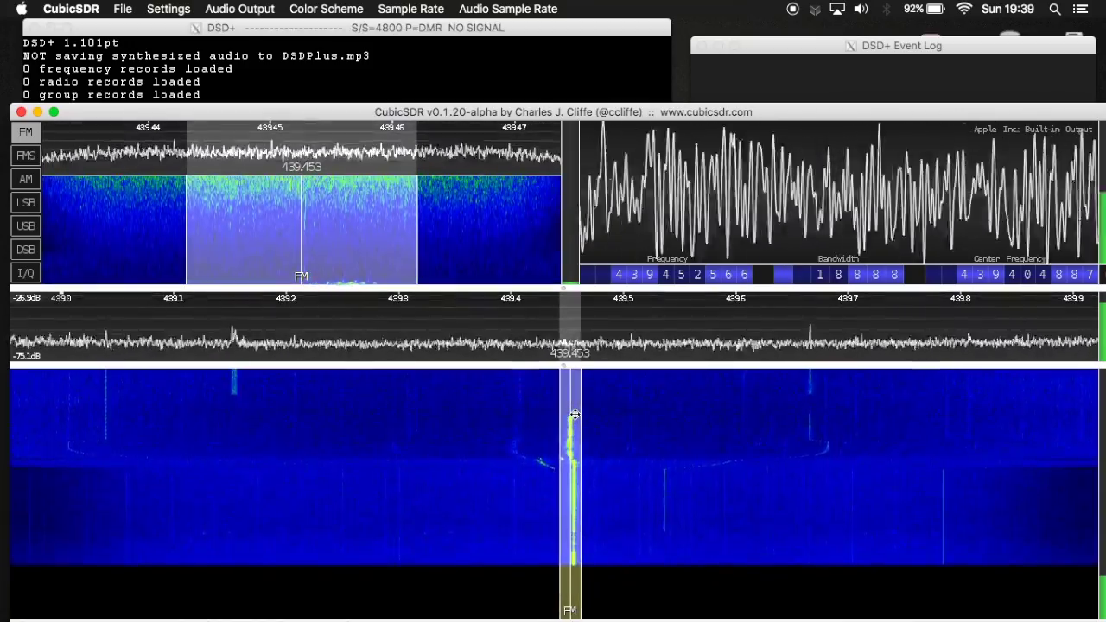
{"action": "left_click", "coordinate": [235, 421]}
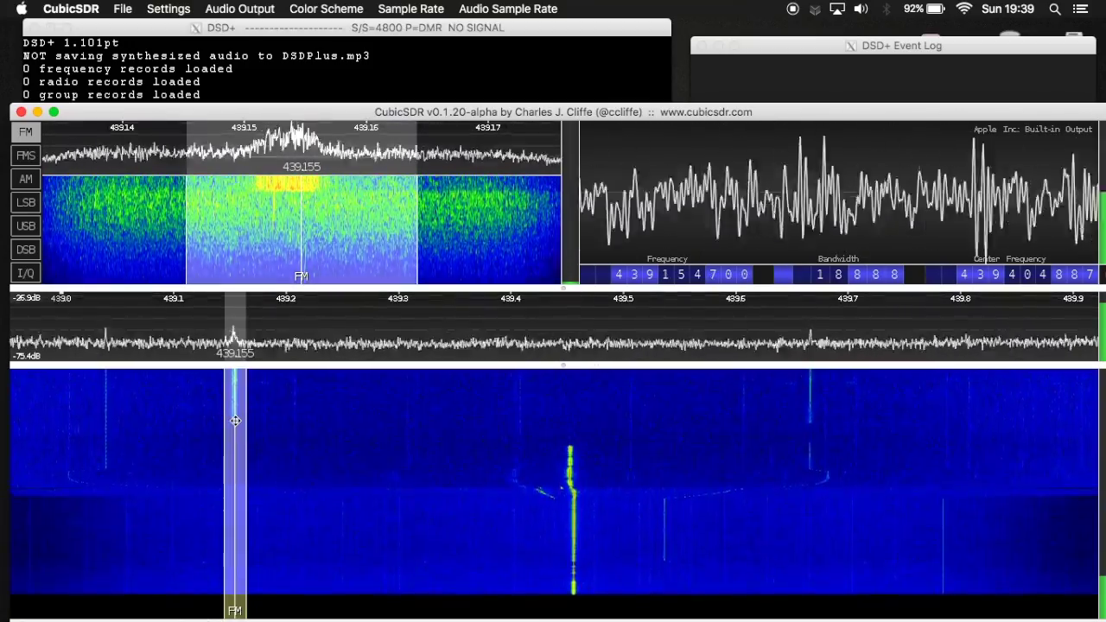
{"action": "left_click_drag", "start_coordinate": [235, 421], "coordinate": [228, 422]}
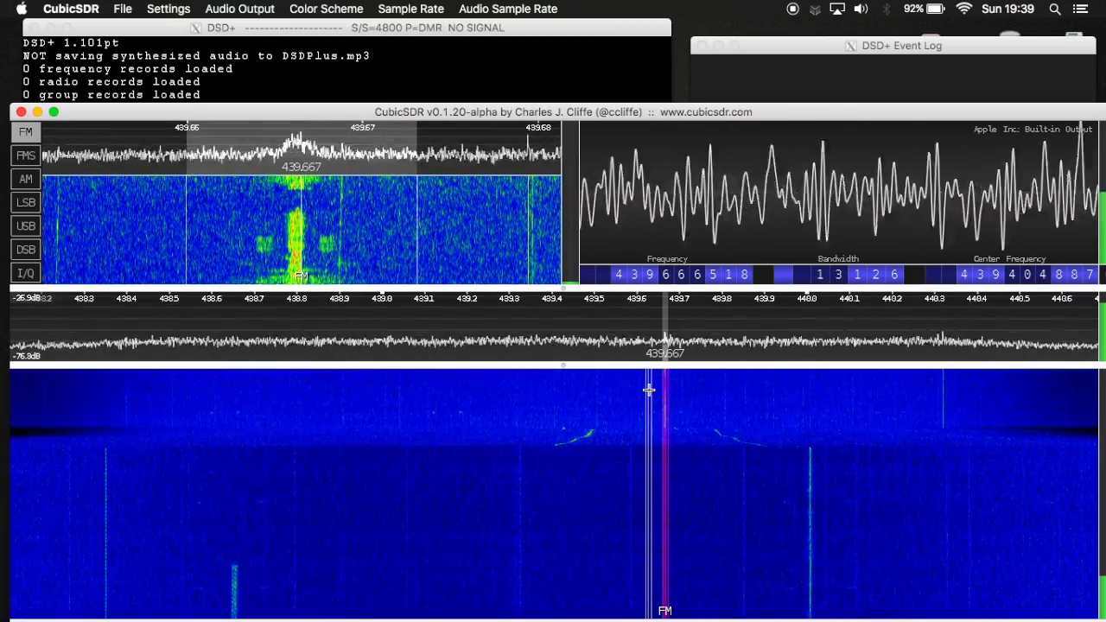
Lower the CubicSDR window so more of the DSD+ console output shows
{"action": "left_click_drag", "start_coordinate": [514, 115], "coordinate": [499, 51]}
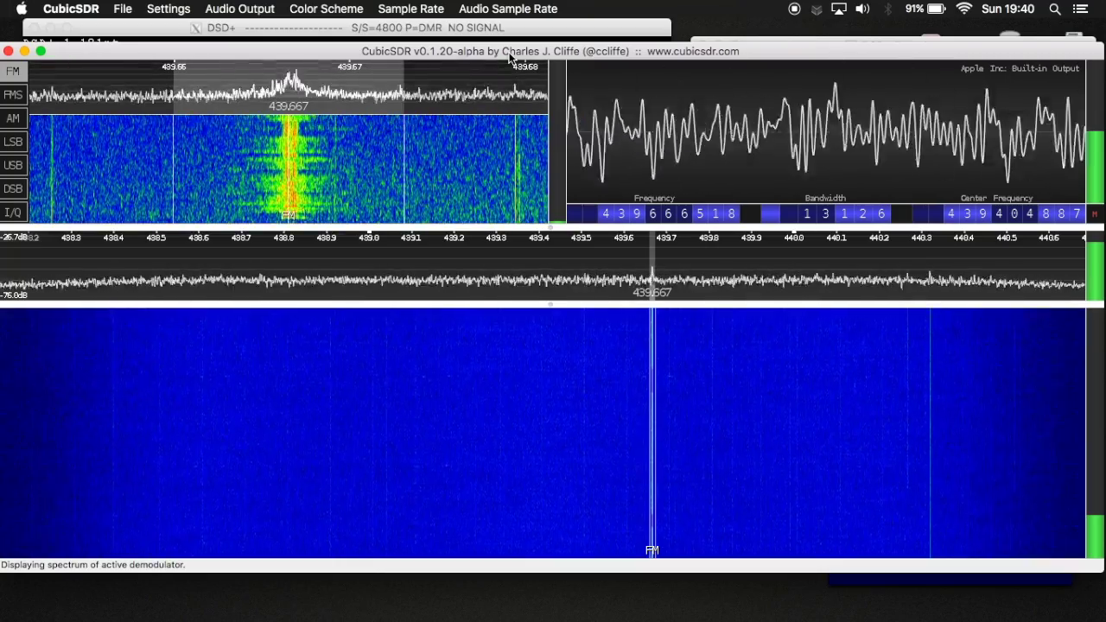
{"action": "left_click_drag", "start_coordinate": [510, 58], "coordinate": [523, 97]}
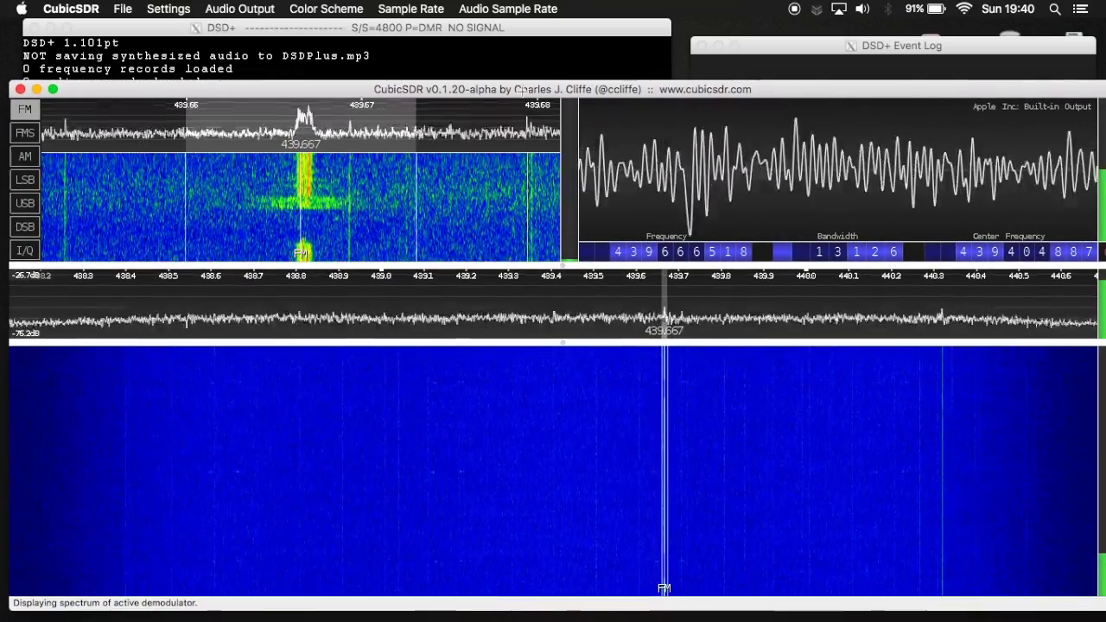
{"action": "mouse_move", "coordinate": [522, 89]}
{"action": "left_mouse_down"}
{"action": "mouse_move", "coordinate": [519, 400]}
{"action": "mouse_move", "coordinate": [511, 32]}
{"action": "mouse_move", "coordinate": [514, 75]}
{"action": "left_mouse_up"}
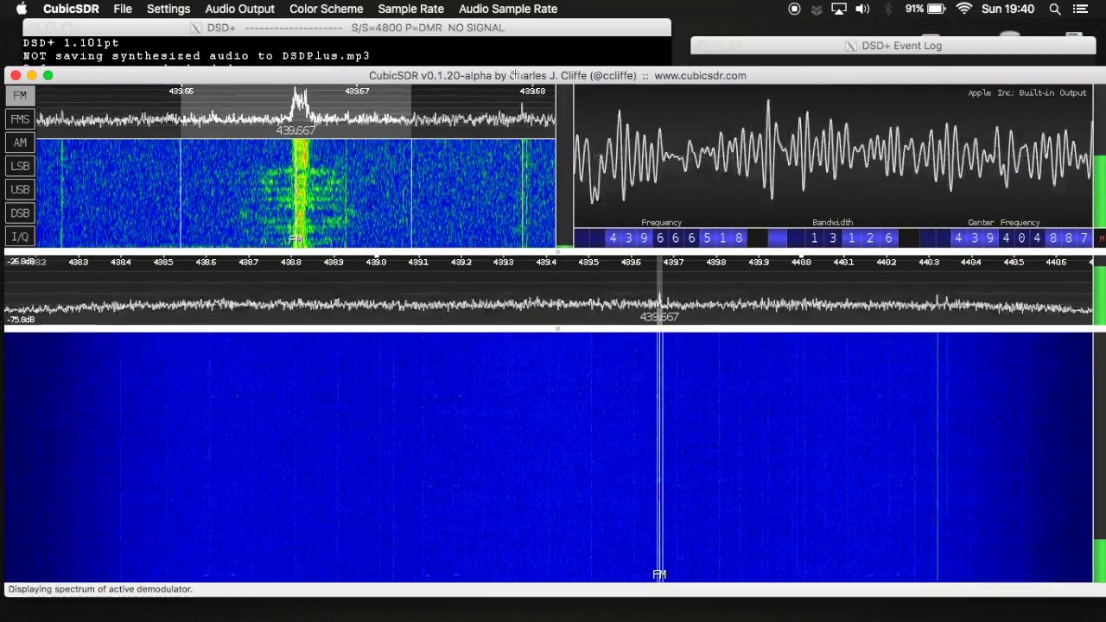